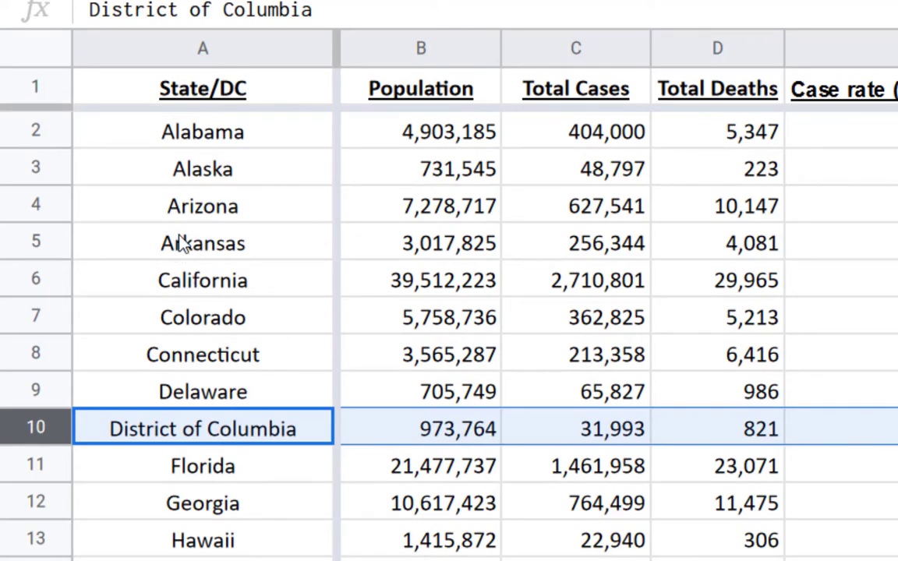
Review the list of states and the Population column down to the All States row
{"action": "scroll", "coordinate": [178, 241], "scroll_direction": "down", "scroll_amount": 4}
{"action": "scroll", "coordinate": [179, 244], "scroll_direction": "down", "scroll_amount": 2}
{"action": "scroll", "coordinate": [173, 335], "scroll_direction": "down", "scroll_amount": 6}
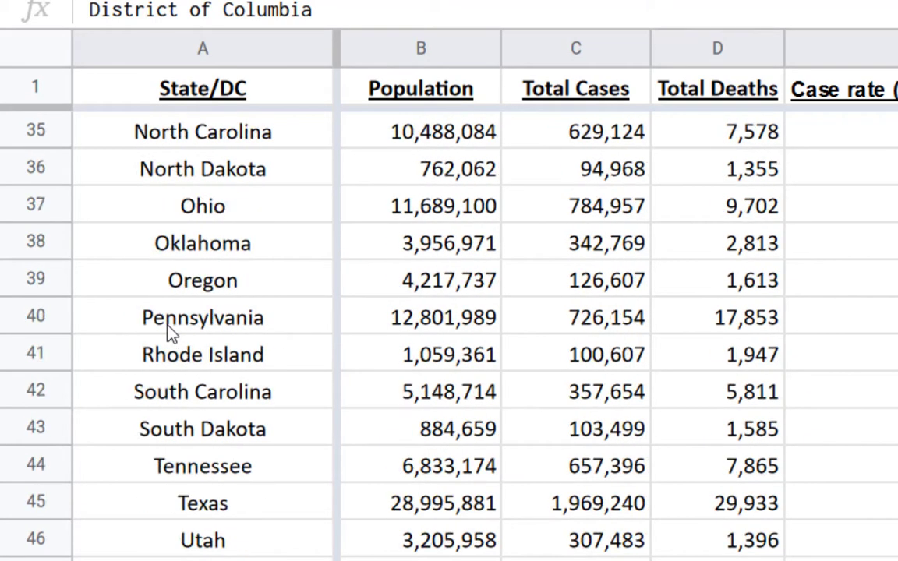
{"action": "scroll", "coordinate": [171, 332], "scroll_direction": "down", "scroll_amount": 2}
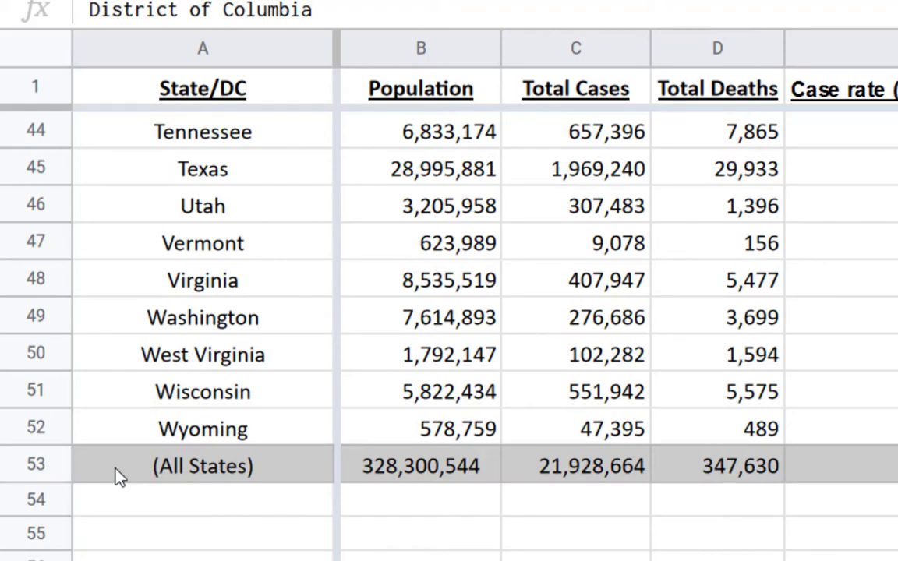
{"action": "scroll", "coordinate": [116, 469], "scroll_direction": "up", "scroll_amount": 14}
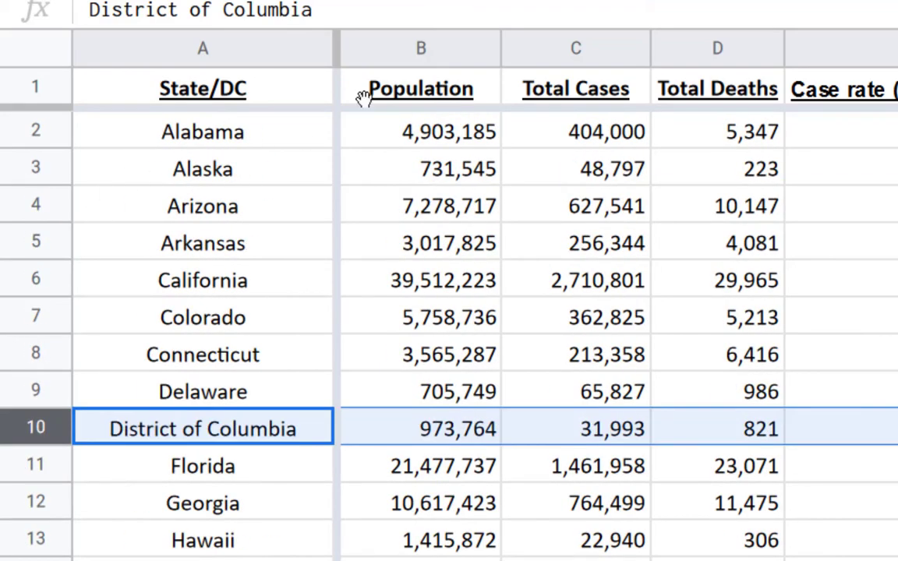
{"action": "left_click", "coordinate": [382, 39]}
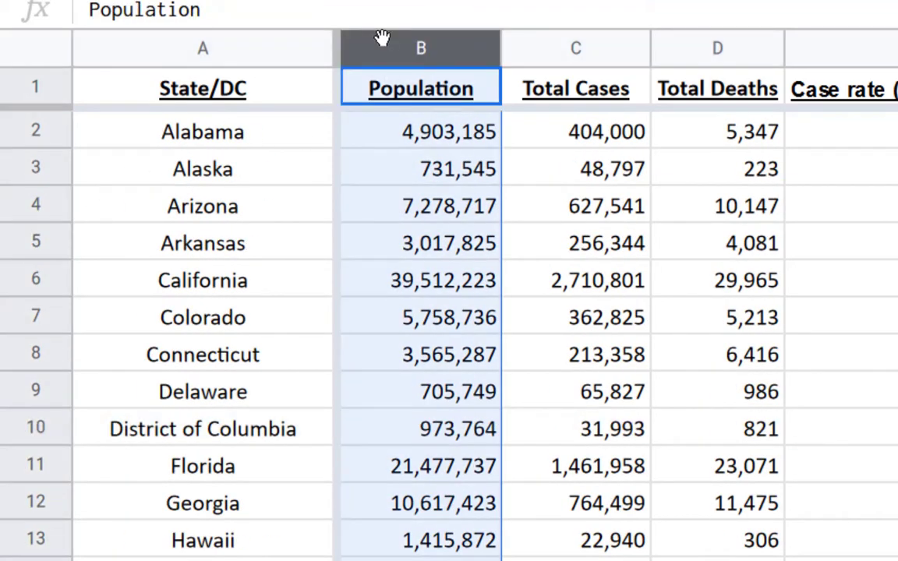
{"action": "scroll", "coordinate": [449, 253], "scroll_direction": "down", "scroll_amount": 12}
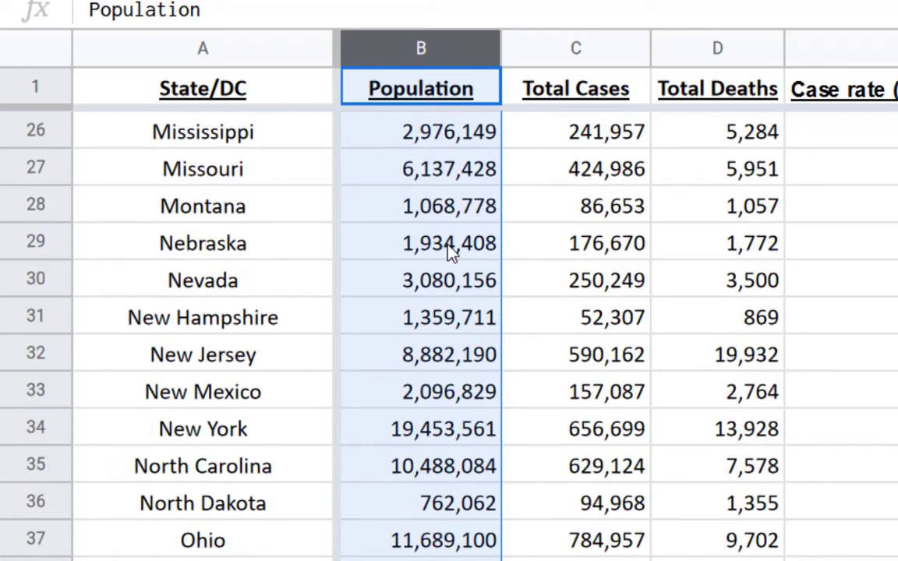
{"action": "scroll", "coordinate": [451, 251], "scroll_direction": "down", "scroll_amount": 2}
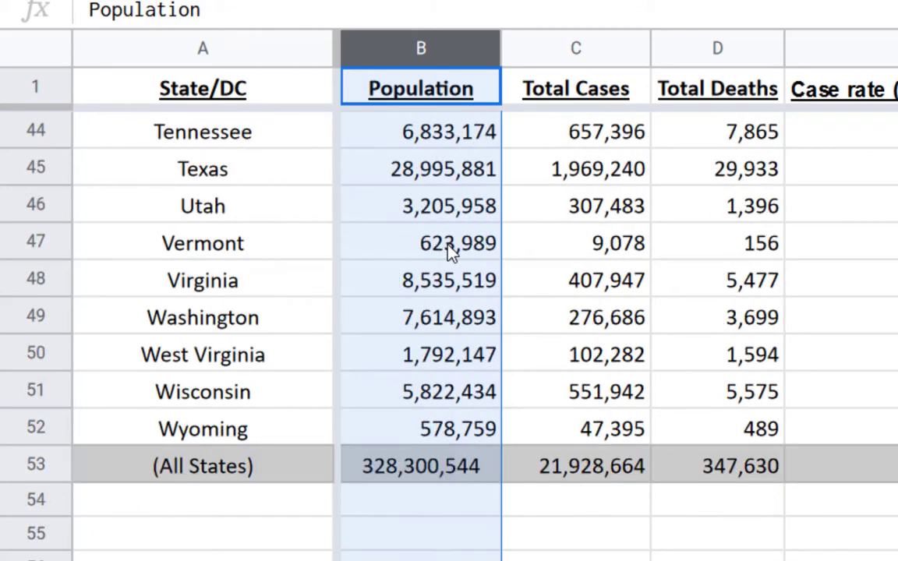
{"action": "left_click", "coordinate": [390, 460]}
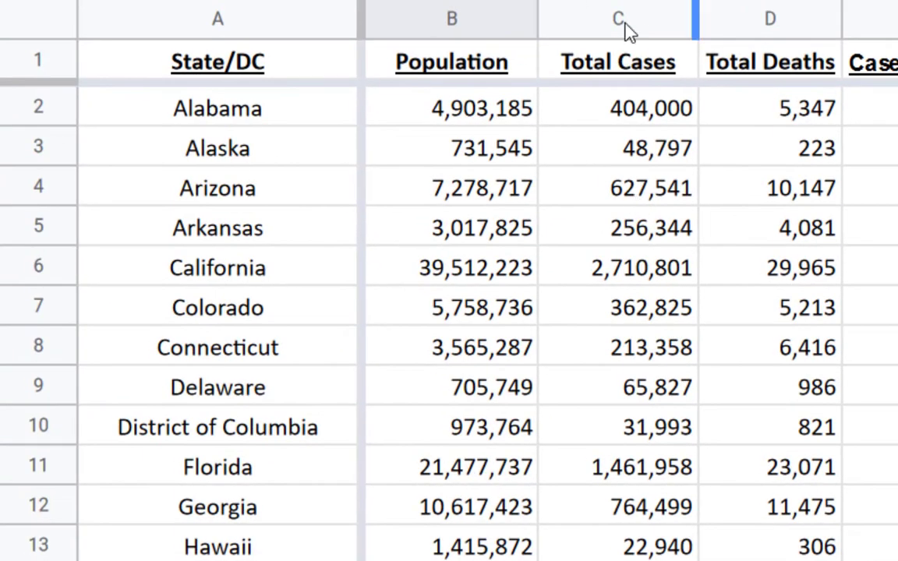
Examine the Total Cases and Total Deaths columns, checking the figures for Alabama and the All States row
{"action": "left_click", "coordinate": [620, 22]}
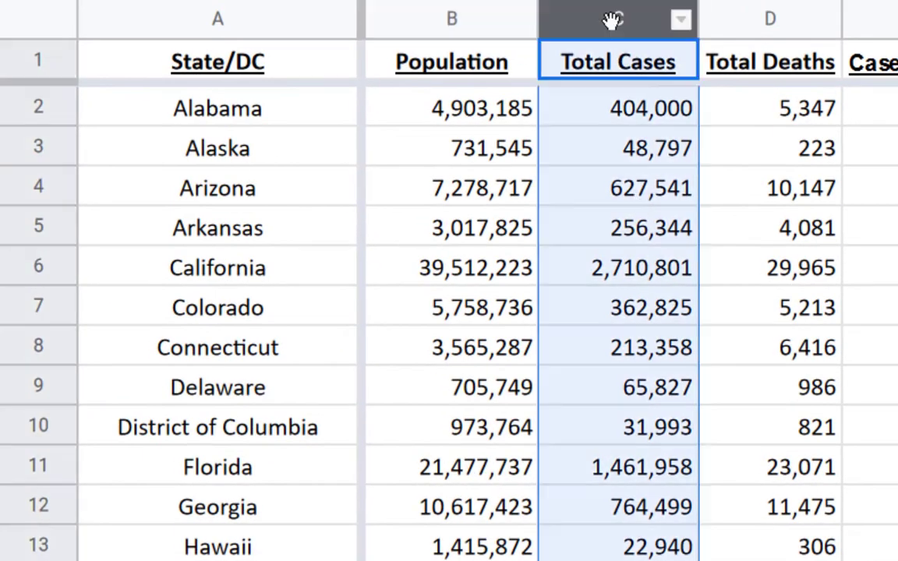
{"action": "left_click", "coordinate": [741, 19]}
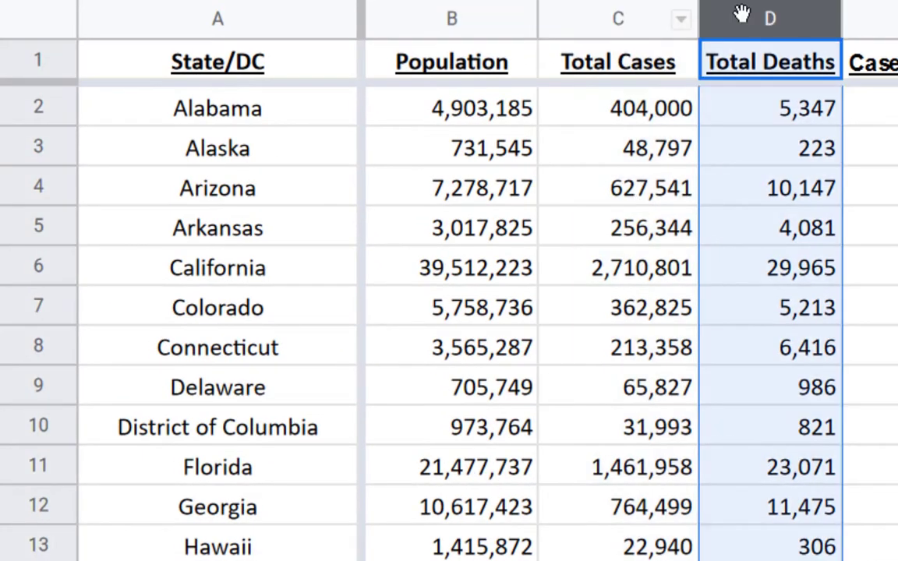
{"action": "left_click", "coordinate": [620, 22]}
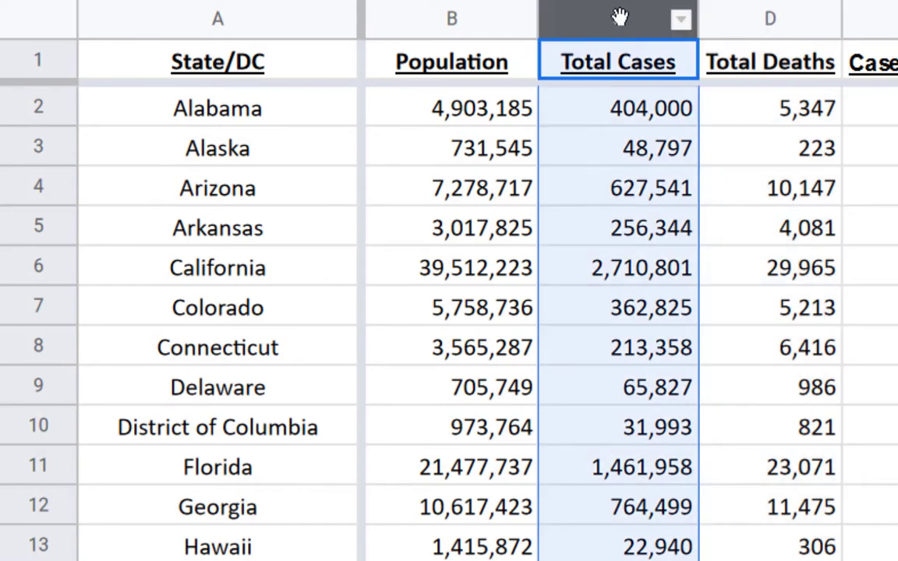
{"action": "left_click", "coordinate": [330, 117]}
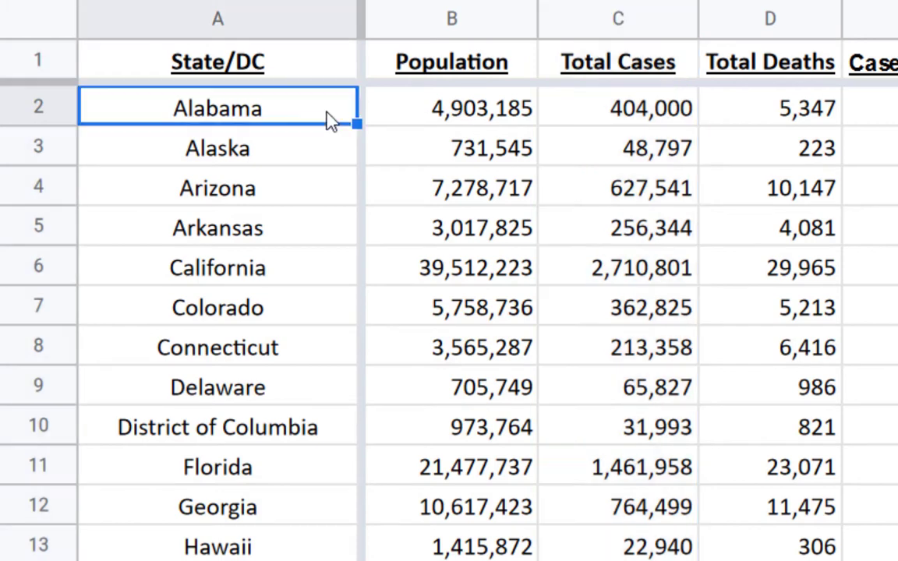
{"action": "left_click", "coordinate": [589, 117]}
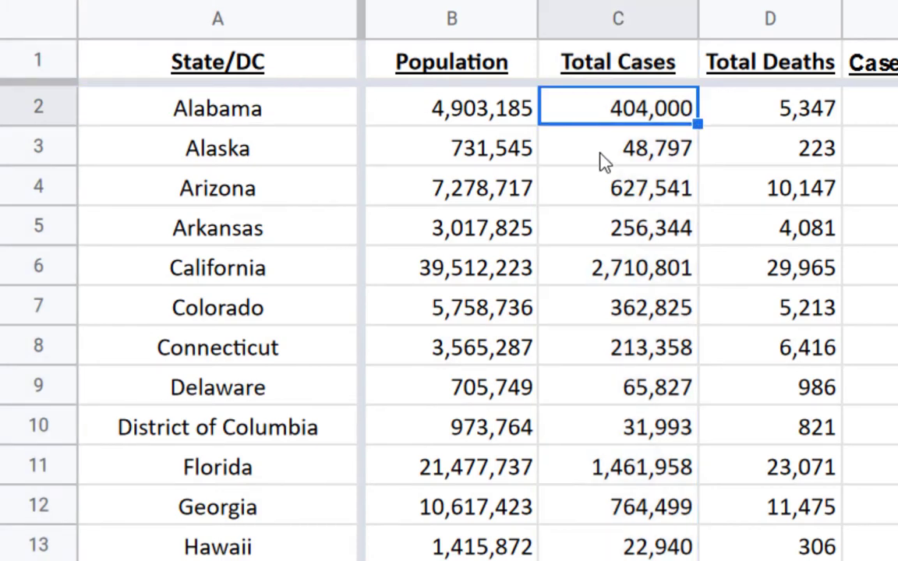
{"action": "left_click", "coordinate": [739, 112]}
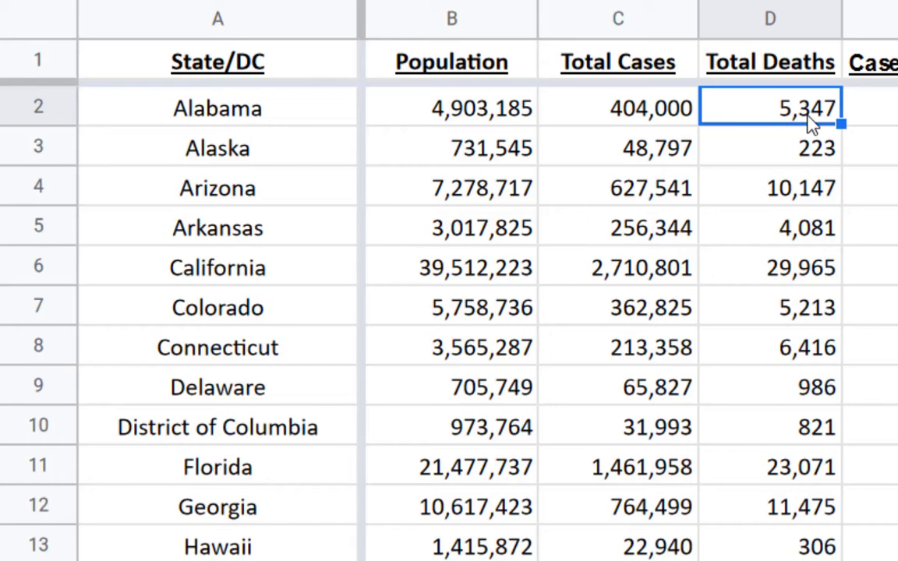
{"action": "scroll", "coordinate": [762, 194], "scroll_direction": "down", "scroll_amount": 16}
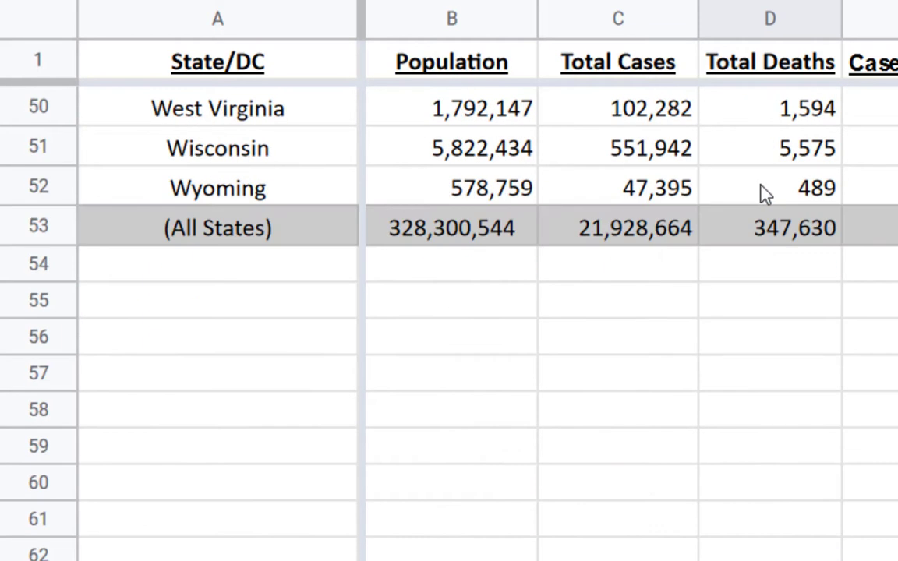
{"action": "left_click", "coordinate": [748, 234]}
{"action": "left_click", "coordinate": [568, 238]}
{"action": "left_click", "coordinate": [792, 233]}
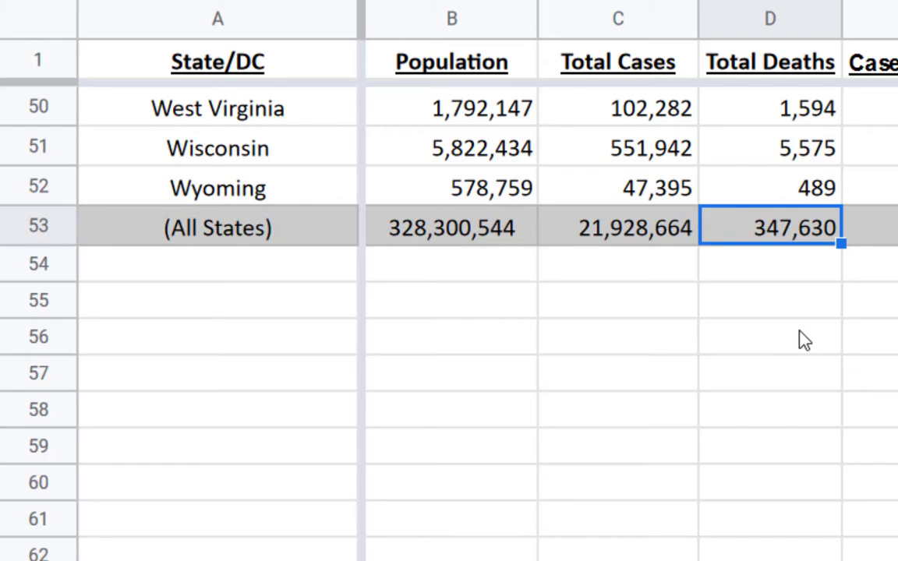
{"action": "scroll", "coordinate": [811, 345], "scroll_direction": "up", "scroll_amount": 16}
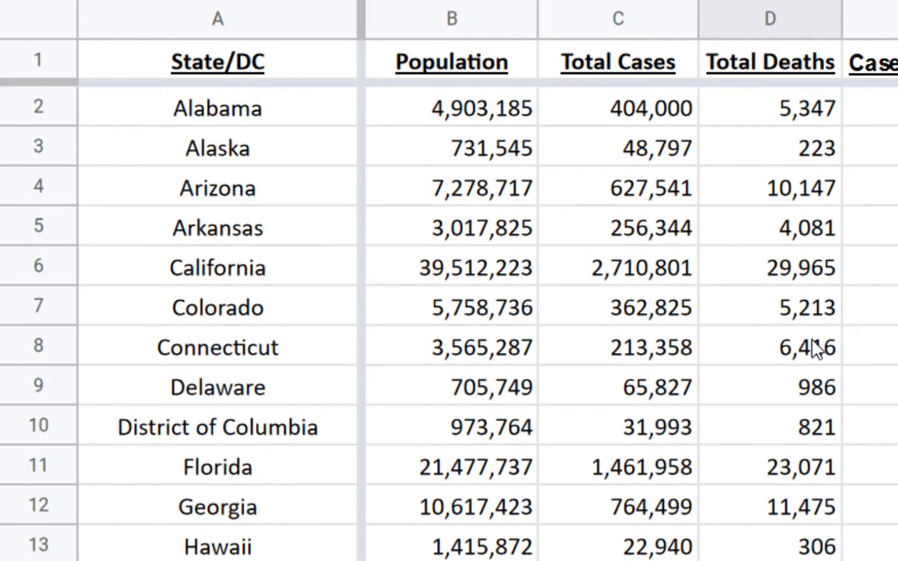
Examine the per-person case rate heading and compare population with total cases for Alaska, California and Alabama
{"action": "left_click", "coordinate": [897, 227]}
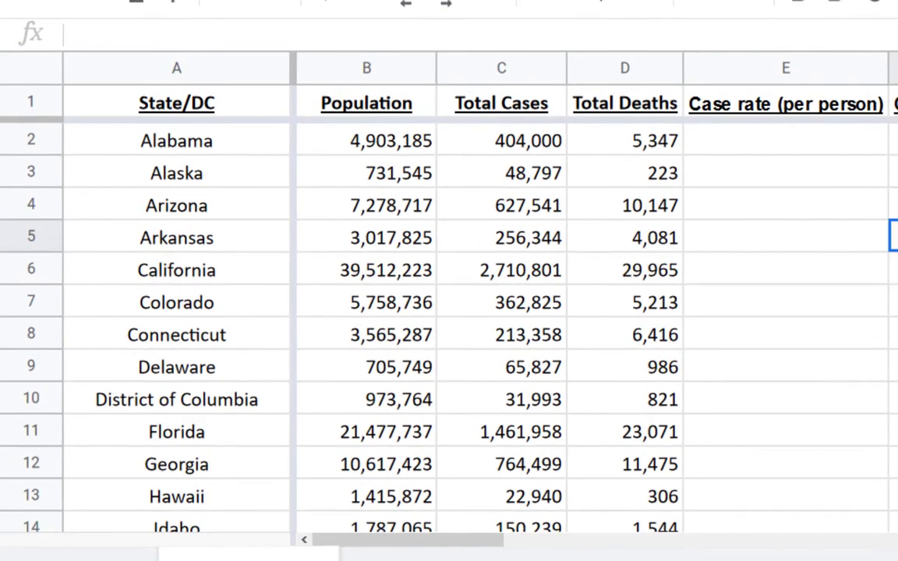
{"action": "left_click", "coordinate": [807, 103]}
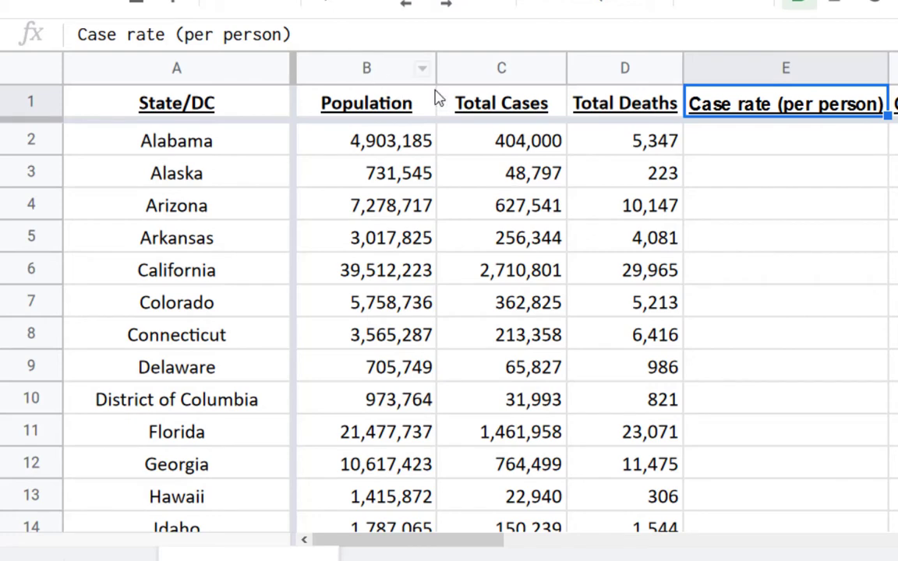
{"action": "left_click", "coordinate": [501, 68]}
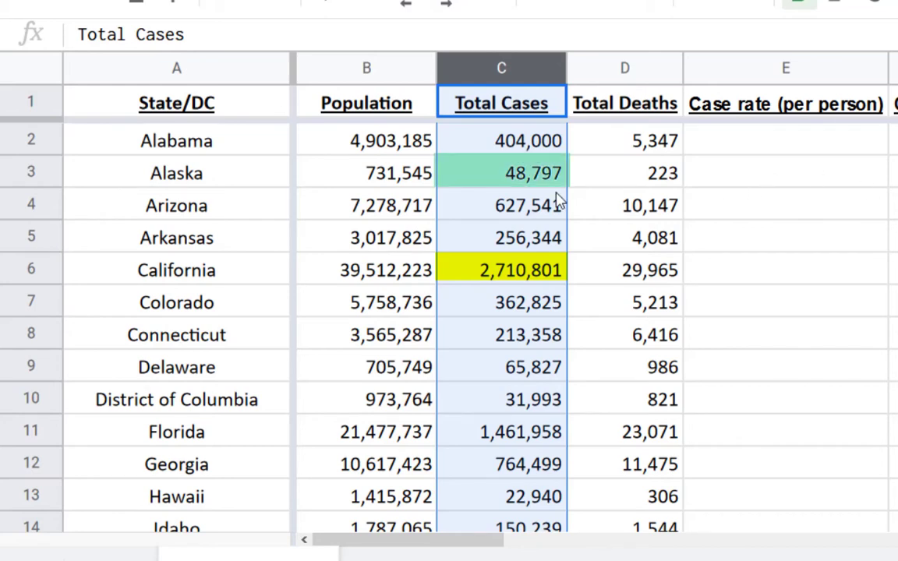
{"action": "left_click", "coordinate": [498, 176]}
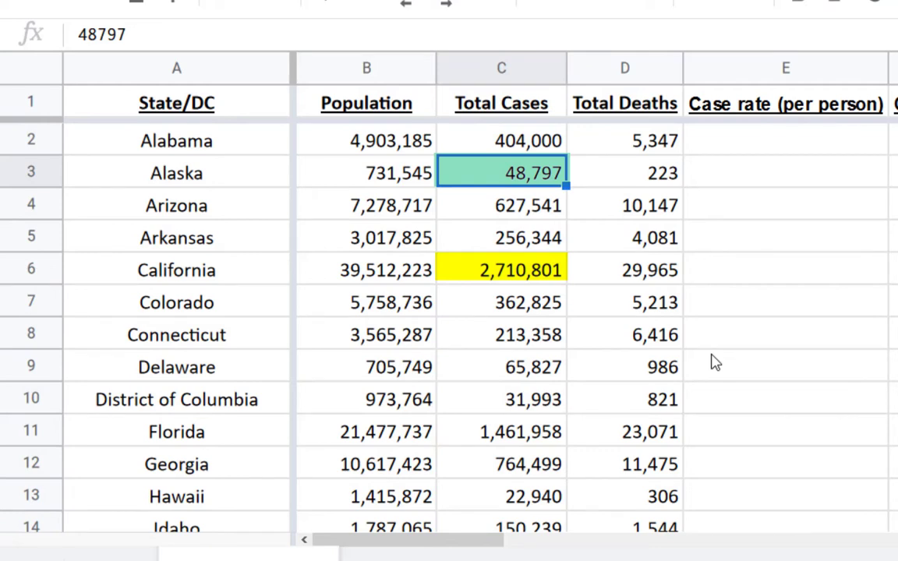
{"action": "left_click", "coordinate": [390, 167]}
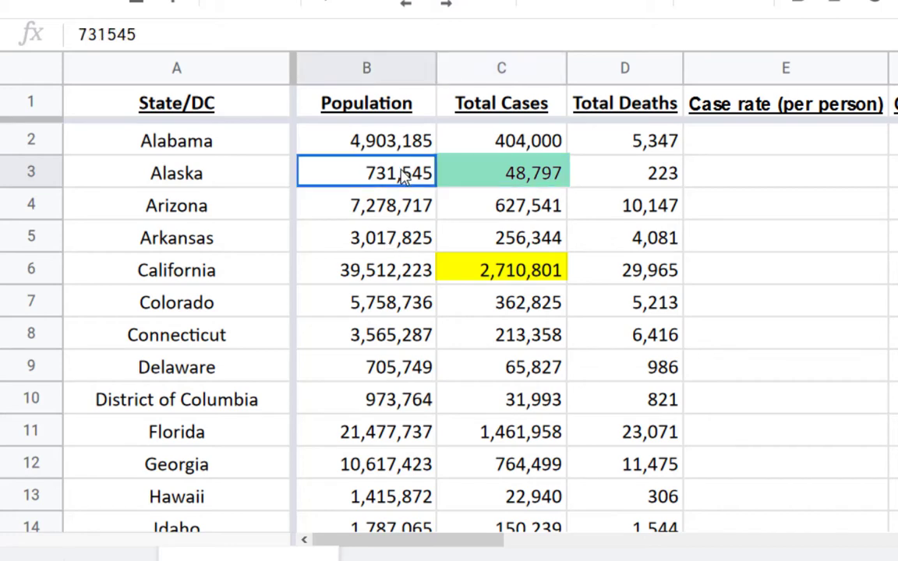
{"action": "left_click", "coordinate": [387, 269]}
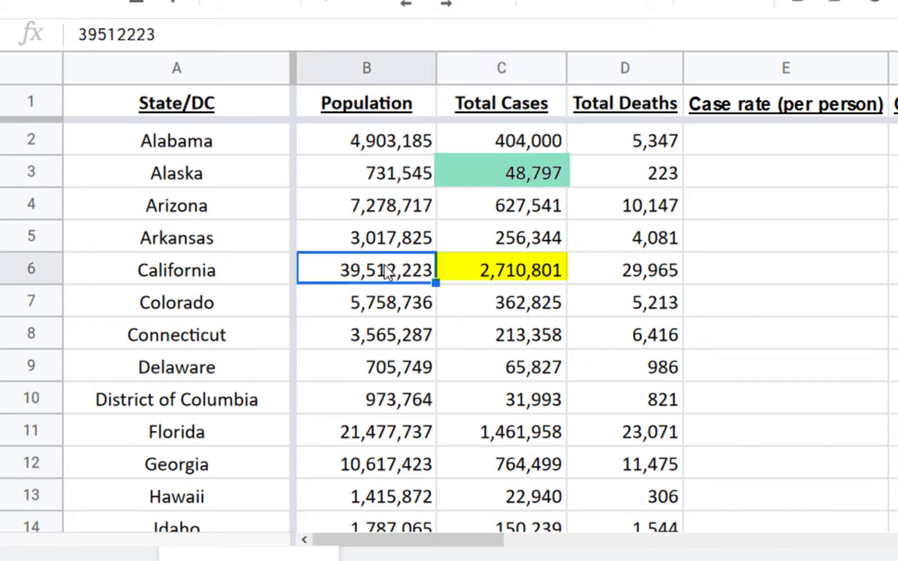
{"action": "left_click", "coordinate": [535, 275]}
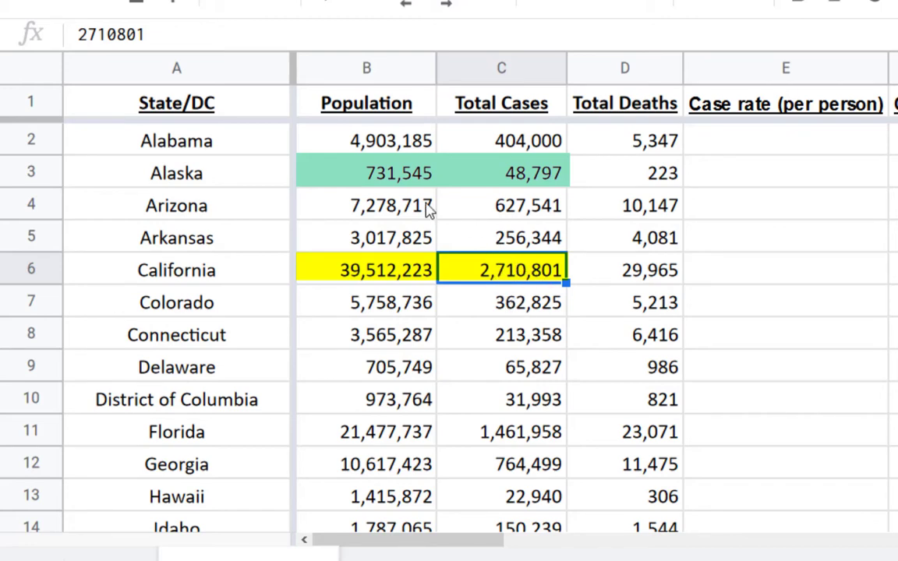
{"action": "left_click", "coordinate": [370, 171]}
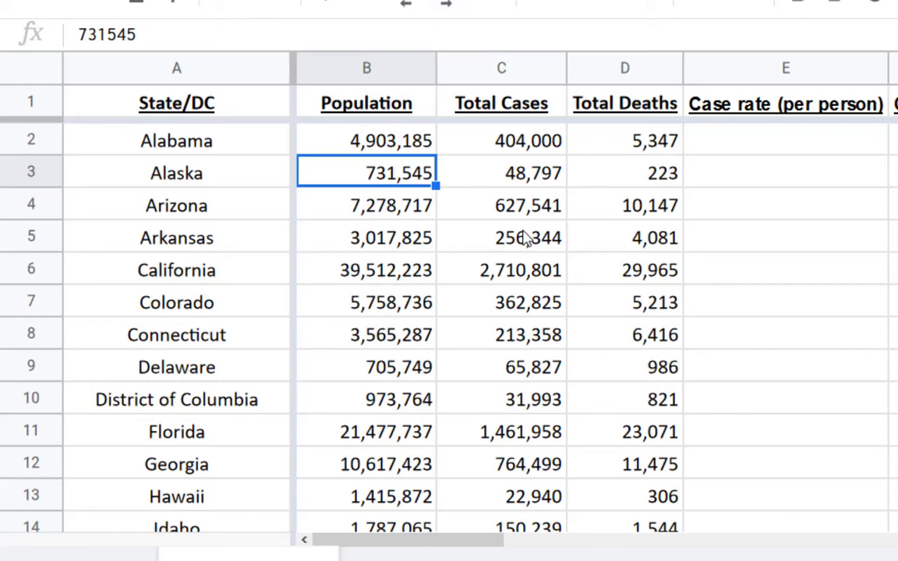
{"action": "left_click", "coordinate": [538, 148]}
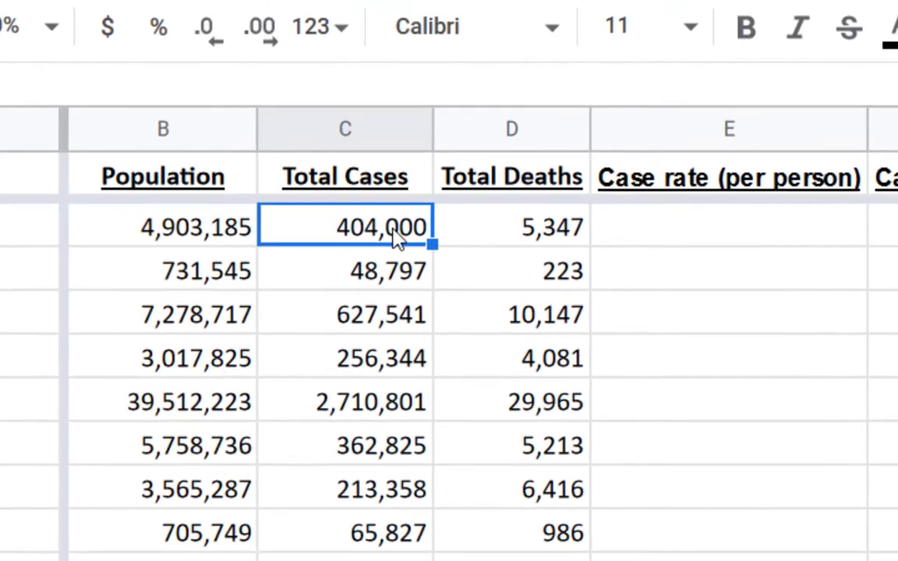
{"action": "left_click", "coordinate": [361, 151]}
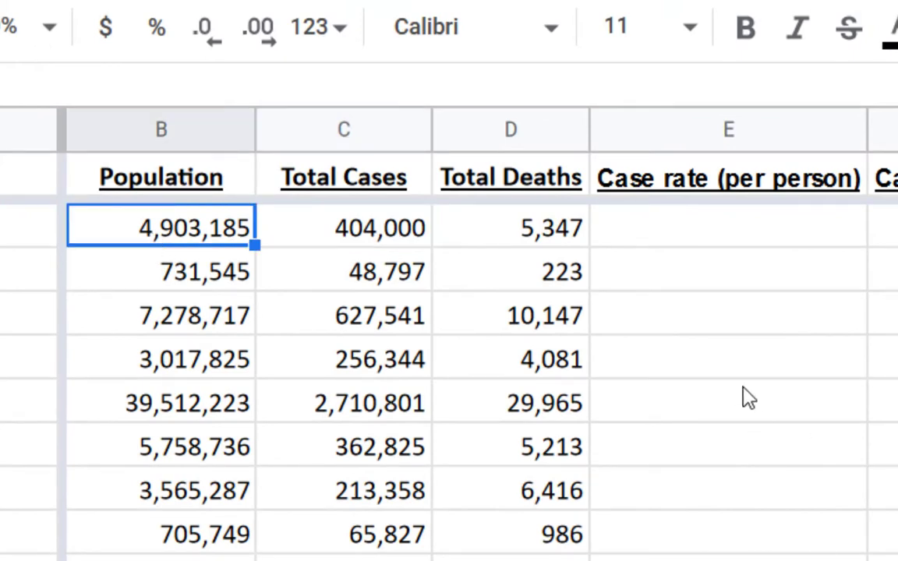
Calculate Alabama's per-person case rate in E2 with the formula =C2/B2
{"action": "left_click", "coordinate": [624, 238]}
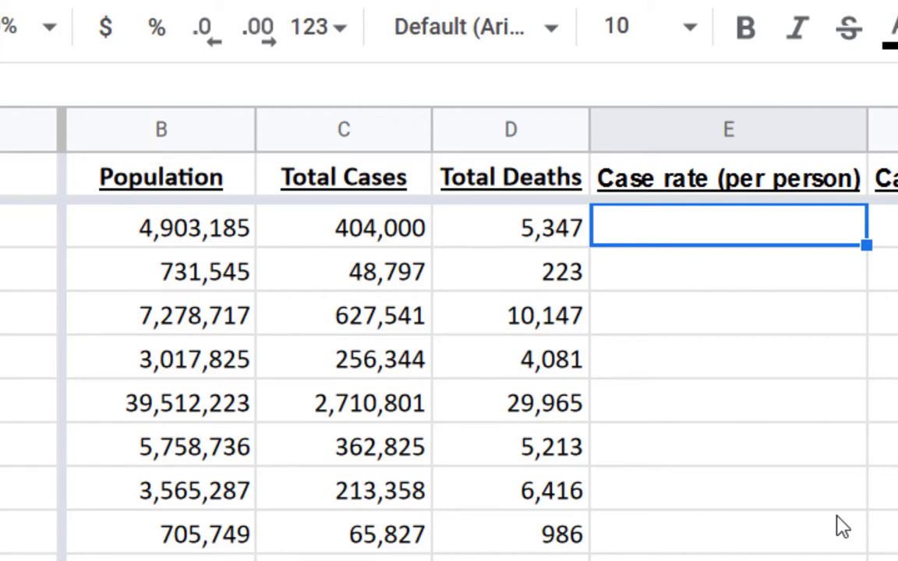
{"action": "type", "text": "="}
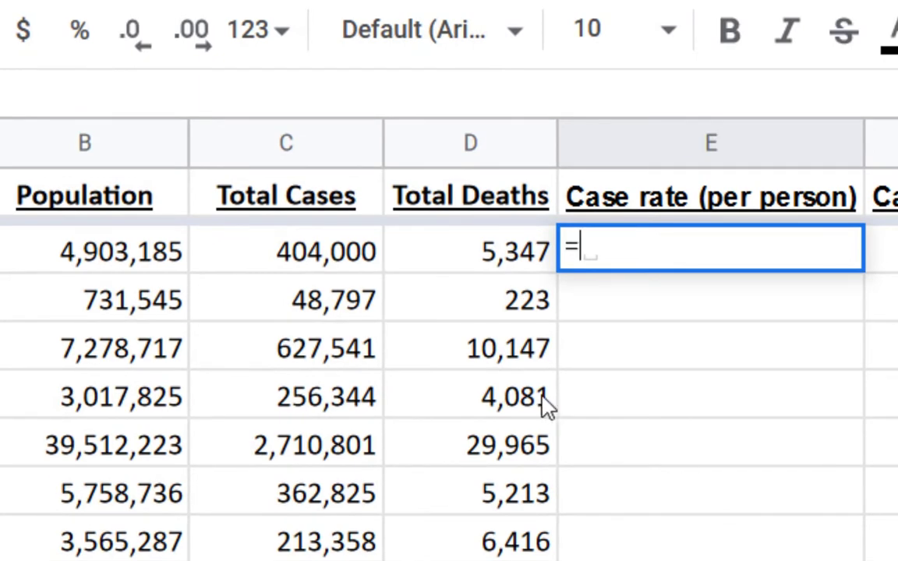
{"action": "left_click", "coordinate": [318, 264]}
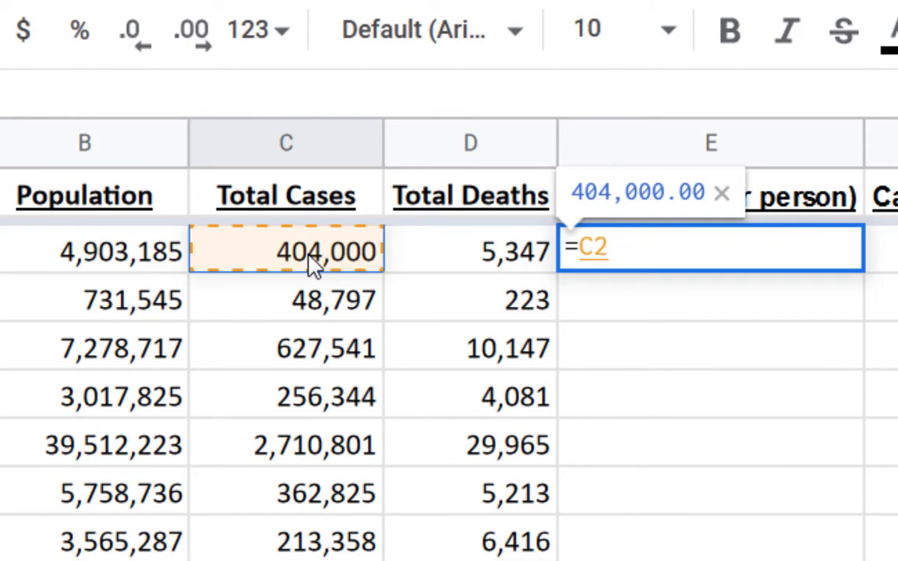
{"action": "type", "text": "/"}
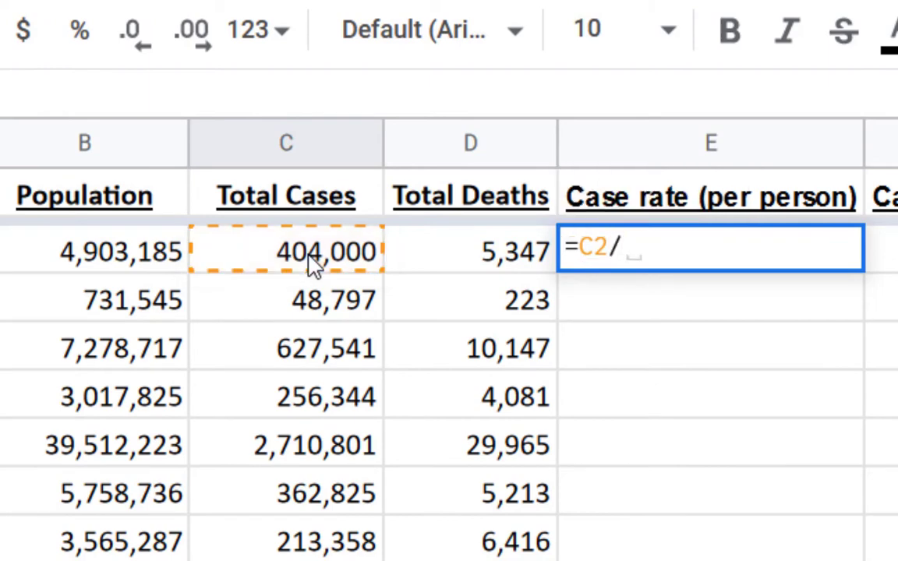
{"action": "left_click", "coordinate": [58, 267]}
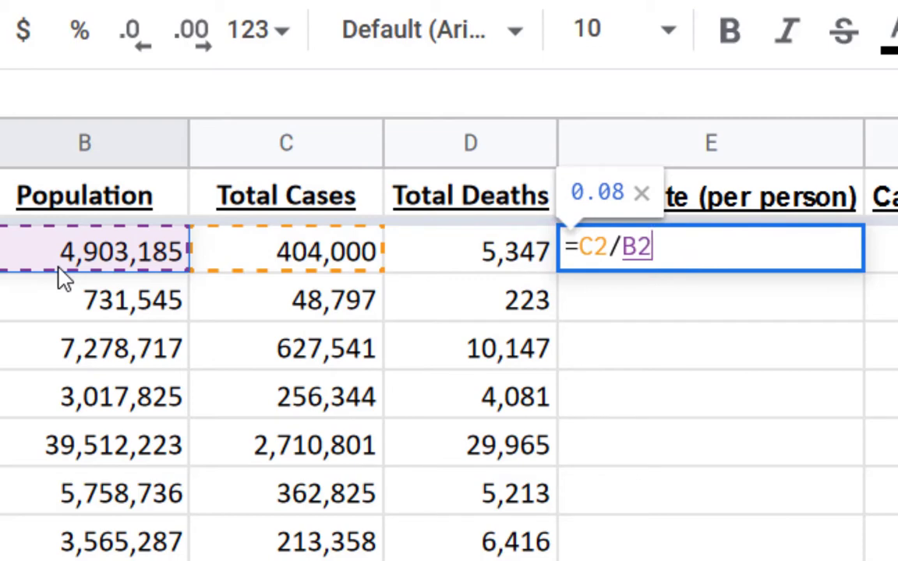
{"action": "key", "text": "Return"}
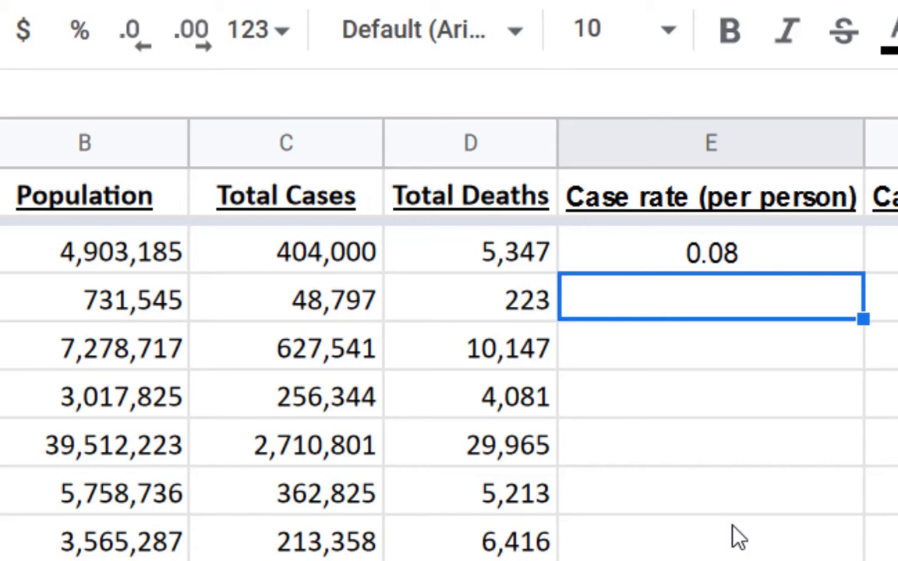
Fill Alabama's per-person case rate formula from E2 down column E through the All States row
{"action": "left_click", "coordinate": [808, 263]}
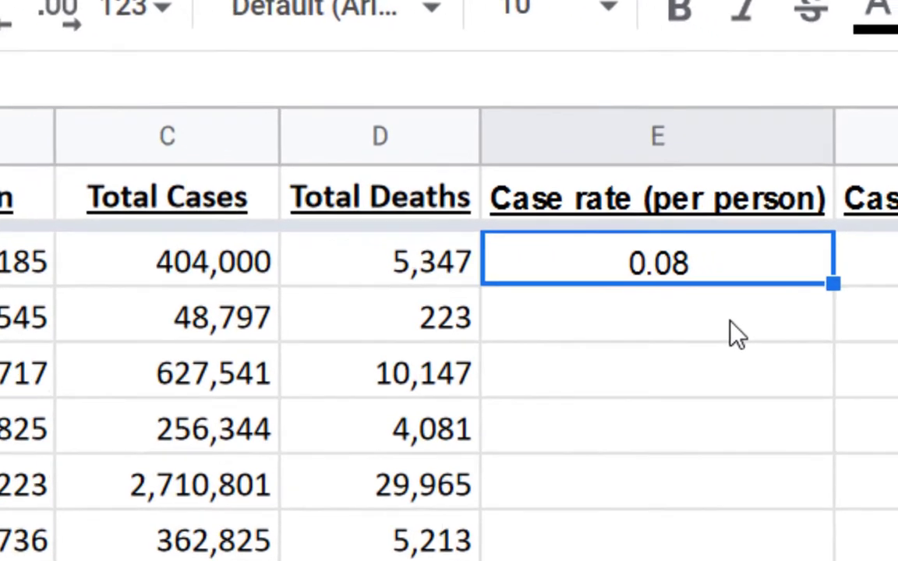
{"action": "left_click", "coordinate": [780, 313]}
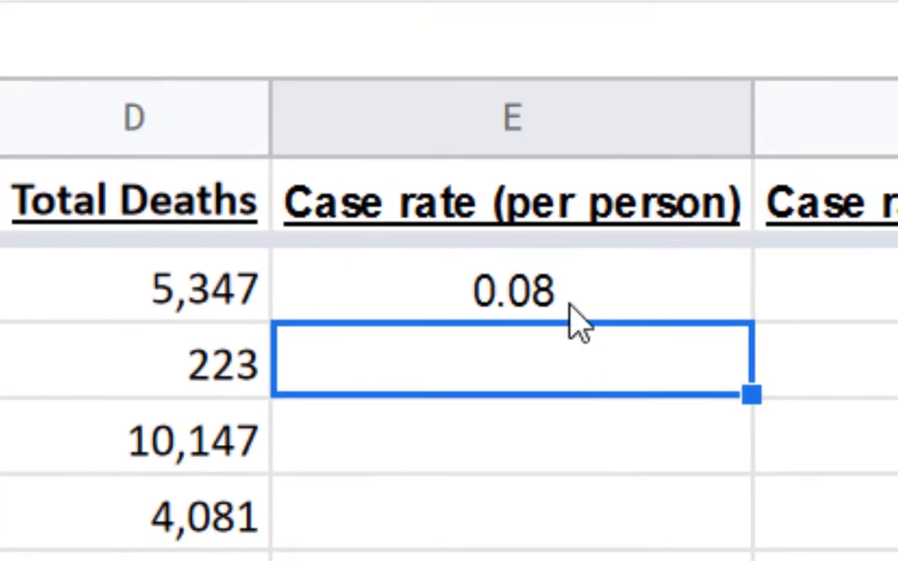
{"action": "left_click", "coordinate": [570, 306]}
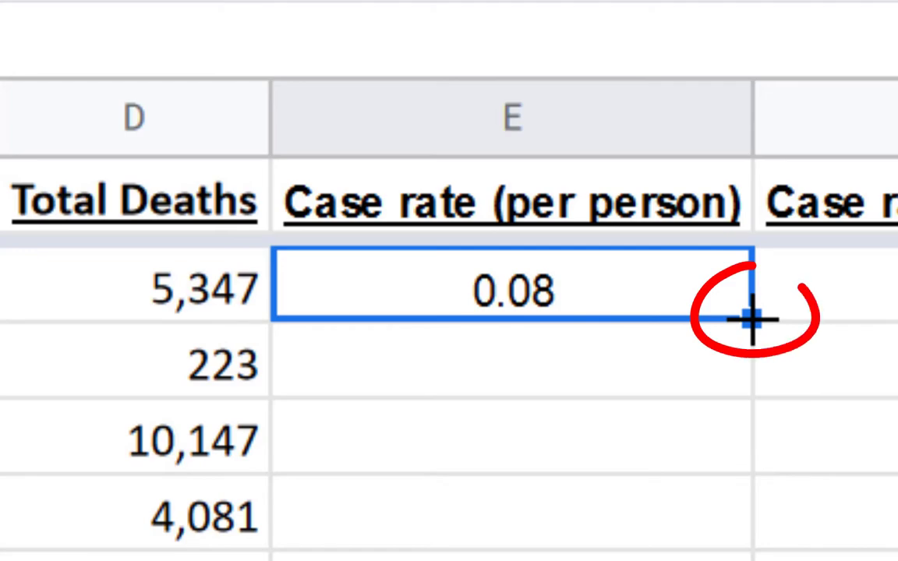
{"action": "double_click", "coordinate": [753, 318]}
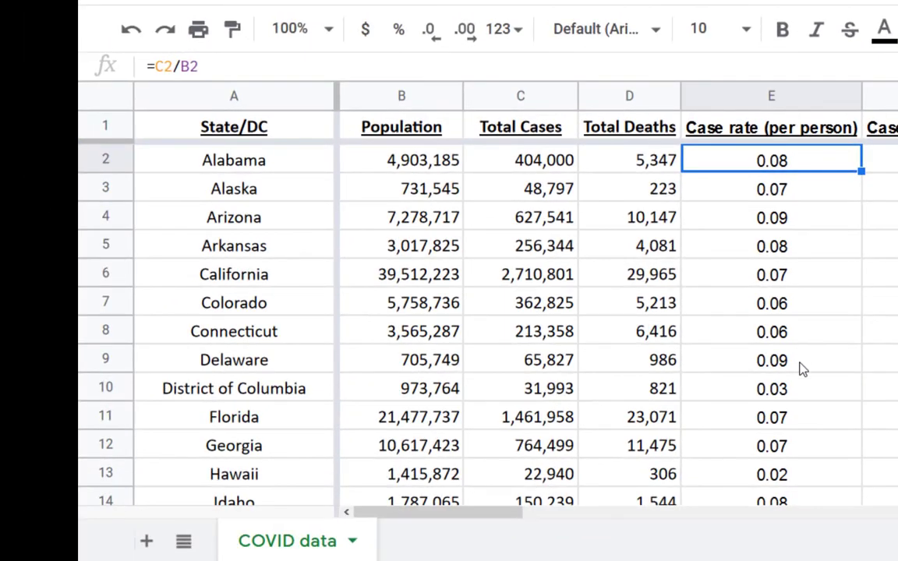
Check the filled per-person case rate formulas for the All States row, Alabama, Alaska and Arizona
{"action": "scroll", "coordinate": [807, 404], "scroll_direction": "down", "scroll_amount": 10}
{"action": "scroll", "coordinate": [806, 398], "scroll_direction": "down", "scroll_amount": 5}
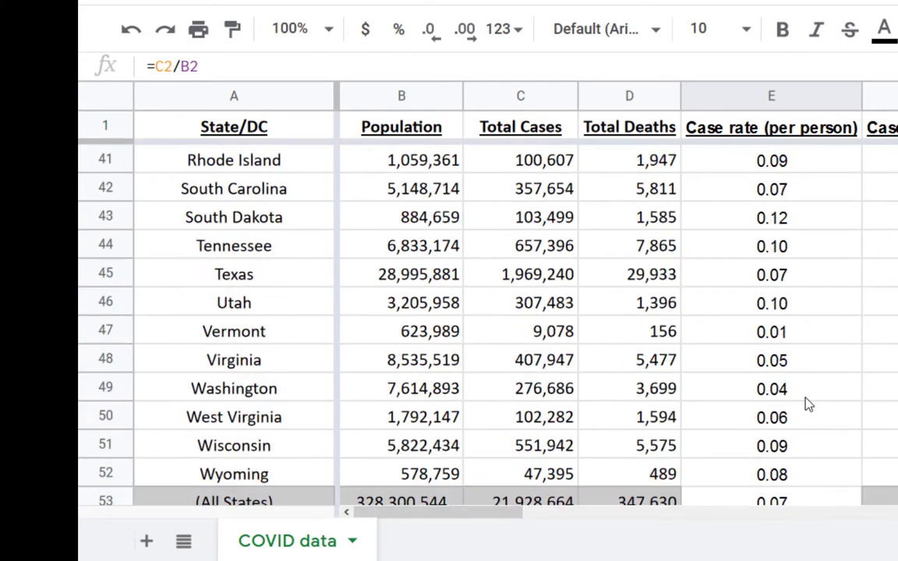
{"action": "left_click", "coordinate": [794, 387]}
{"action": "scroll", "coordinate": [795, 387], "scroll_direction": "up", "scroll_amount": 15}
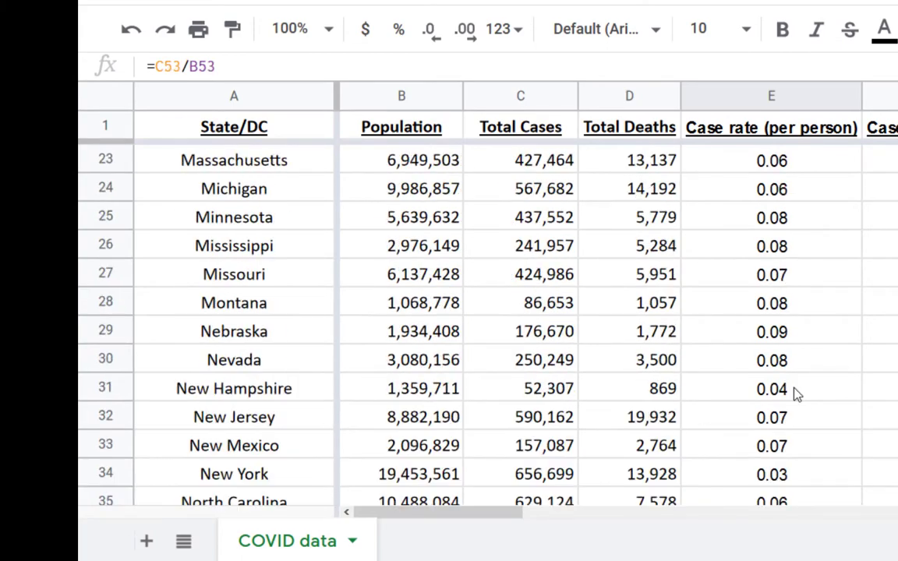
{"action": "left_click", "coordinate": [806, 166]}
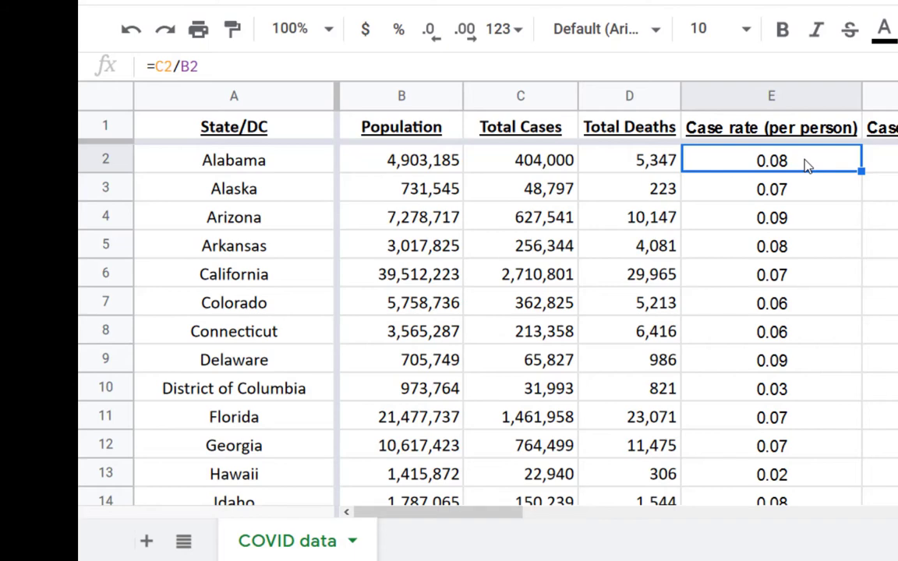
{"action": "left_click", "coordinate": [806, 195]}
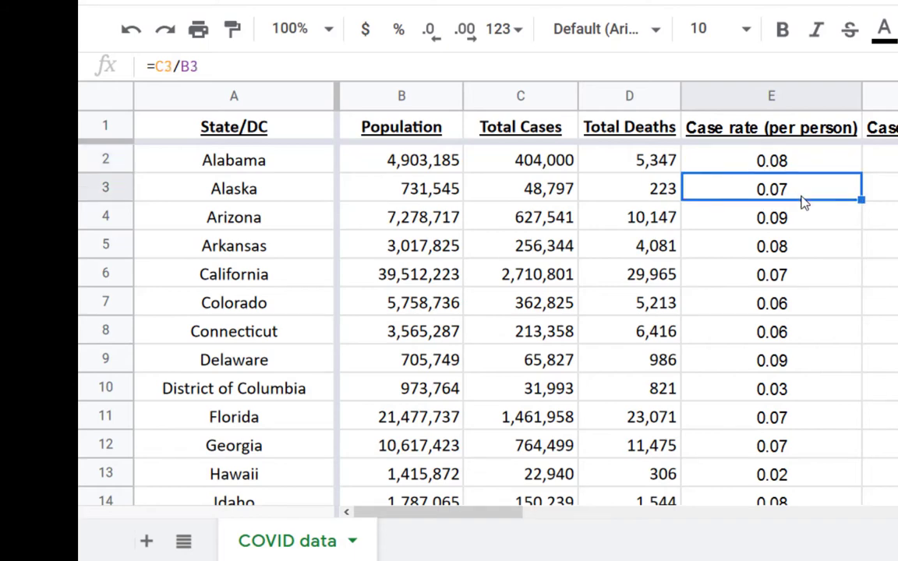
{"action": "left_click", "coordinate": [800, 224]}
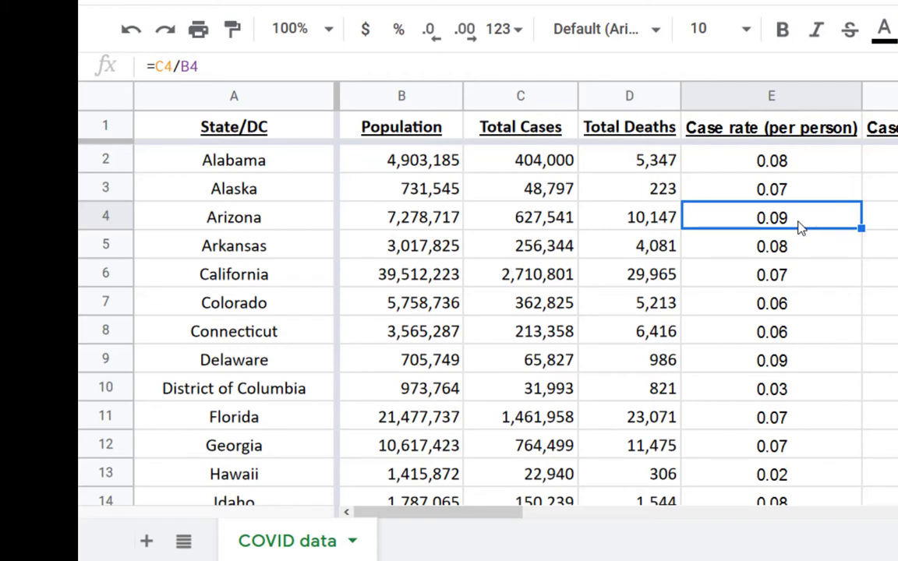
Examine the per-person case rates down the state list, checking North Dakota and South Dakota
{"action": "scroll", "coordinate": [801, 226], "scroll_direction": "down", "scroll_amount": 5}
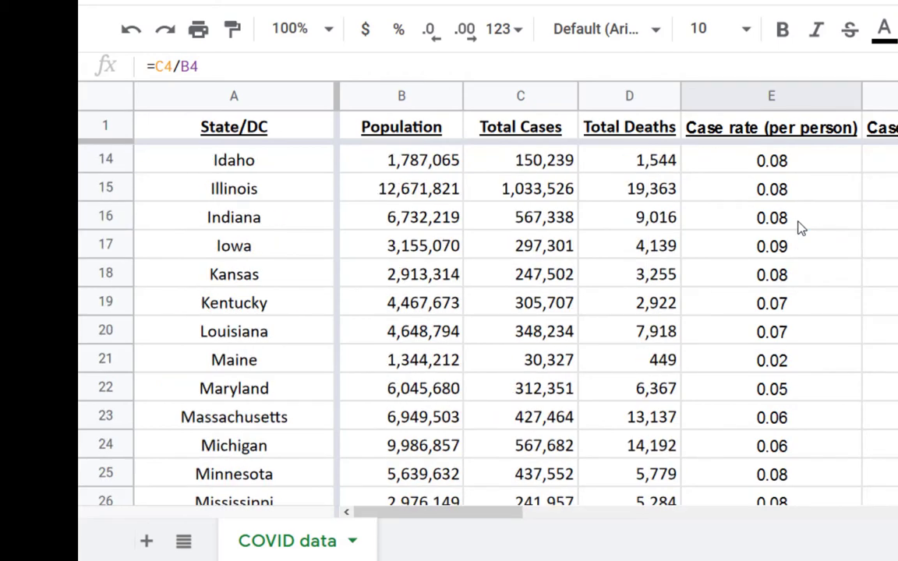
{"action": "scroll", "coordinate": [800, 226], "scroll_direction": "down", "scroll_amount": 4}
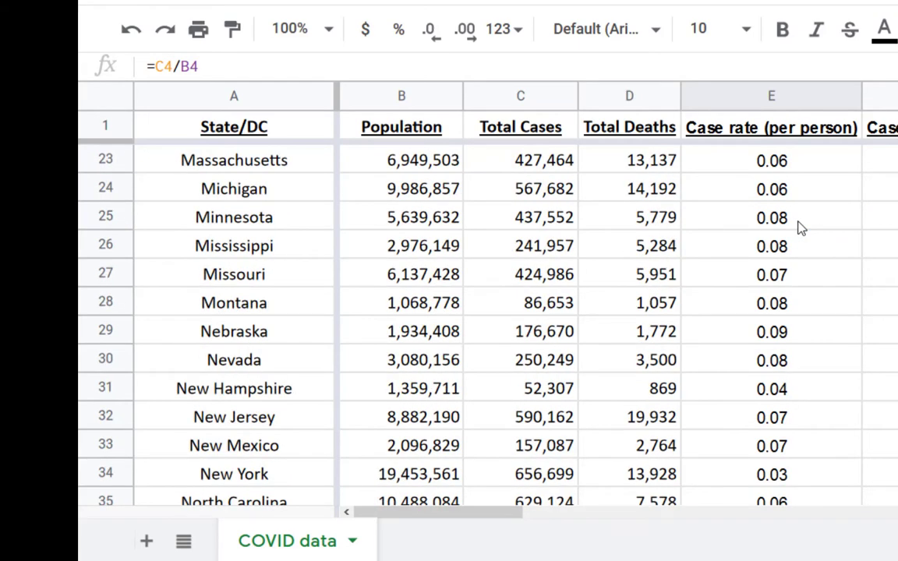
{"action": "left_click", "coordinate": [787, 357]}
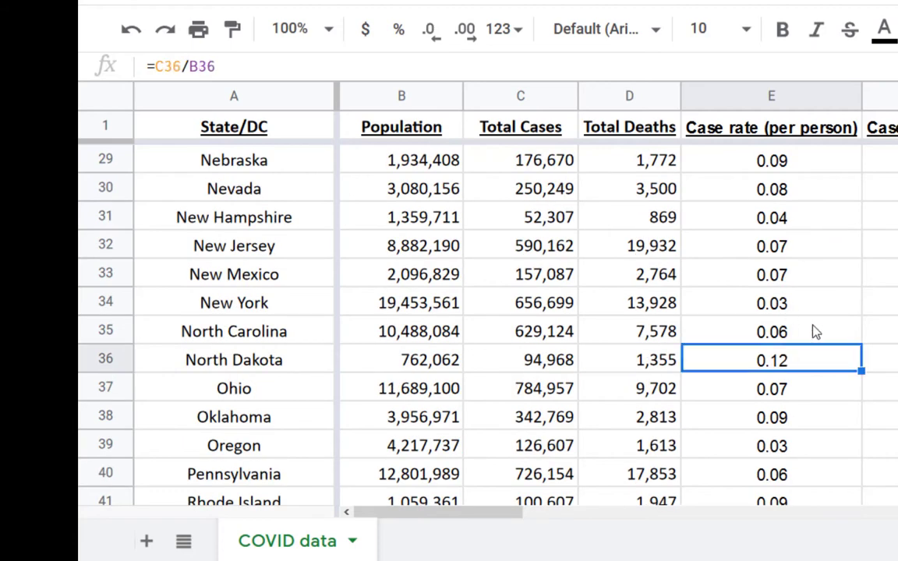
{"action": "scroll", "coordinate": [815, 332], "scroll_direction": "down", "scroll_amount": 3}
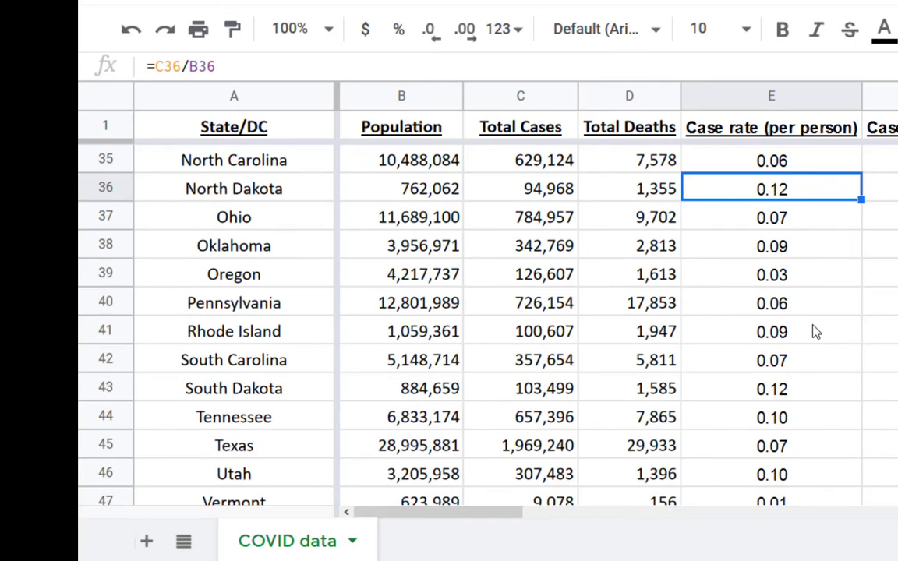
{"action": "scroll", "coordinate": [815, 332], "scroll_direction": "down", "scroll_amount": 1}
{"action": "scroll", "coordinate": [814, 332], "scroll_direction": "up", "scroll_amount": 2}
{"action": "left_click", "coordinate": [795, 397]}
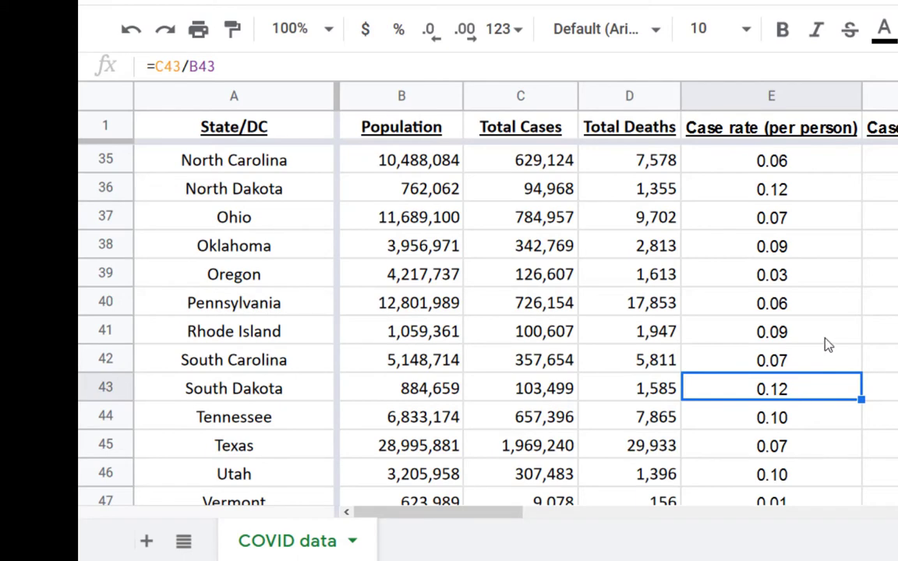
{"action": "scroll", "coordinate": [829, 346], "scroll_direction": "up", "scroll_amount": 10}
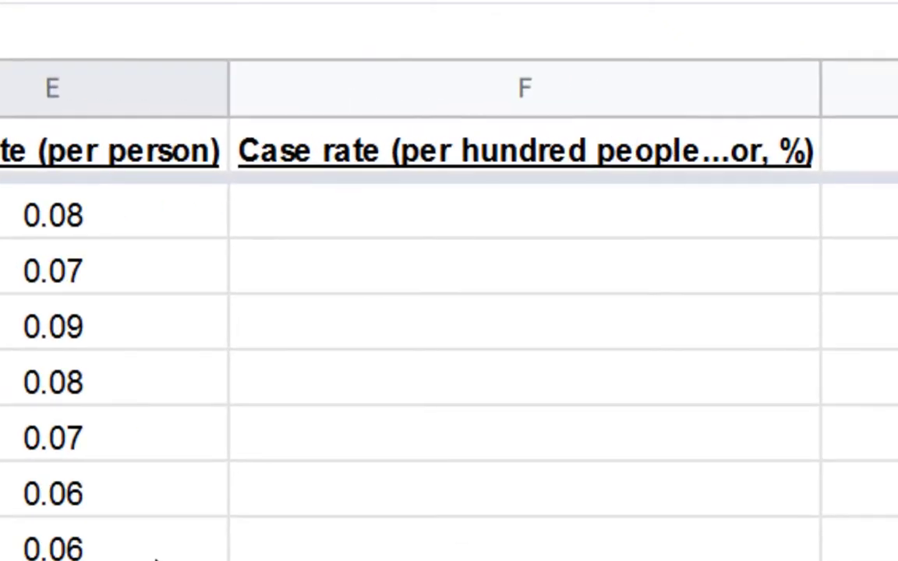
Calculate Alabama's case rate per hundred people in F2 with =E2*100 and fill the formula down column F
{"action": "left_click", "coordinate": [448, 223]}
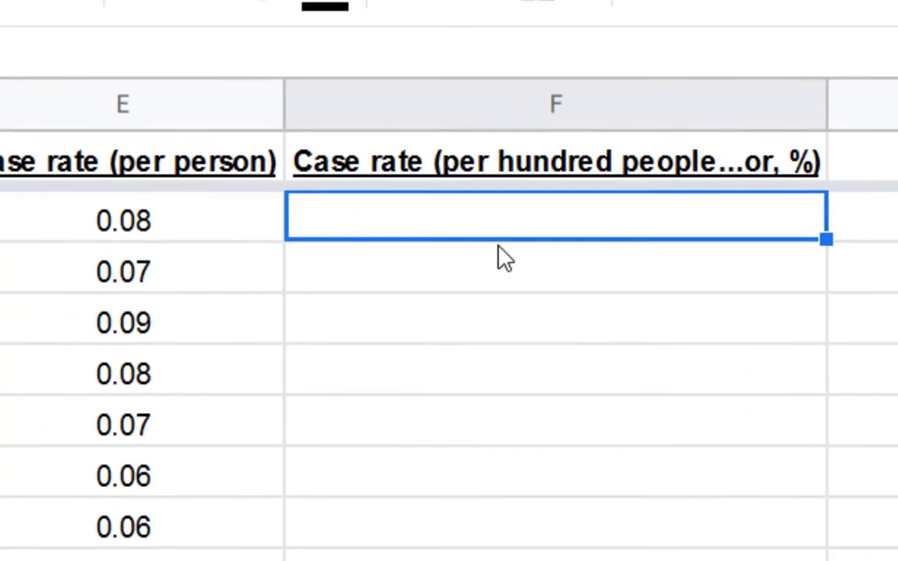
{"action": "type", "text": "="}
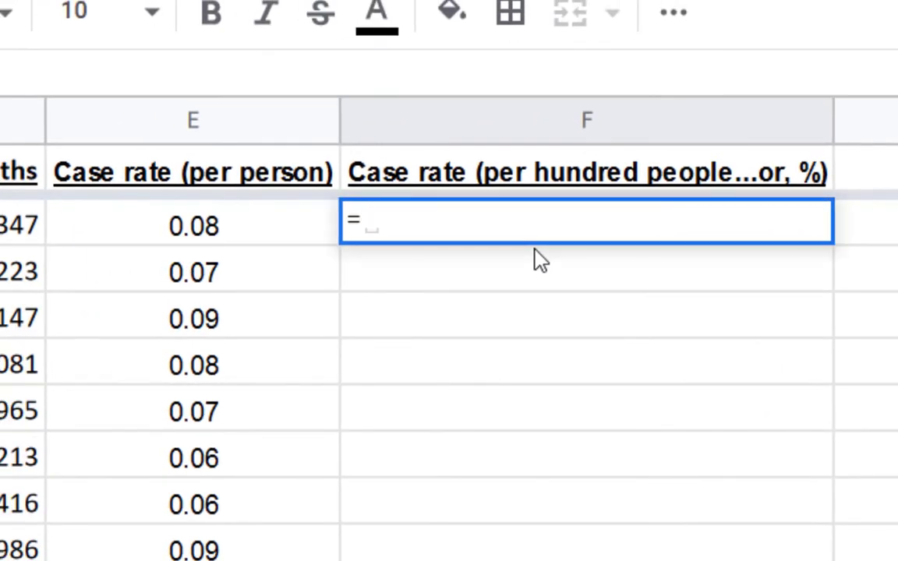
{"action": "left_click", "coordinate": [194, 233]}
{"action": "type", "text": "*100"}
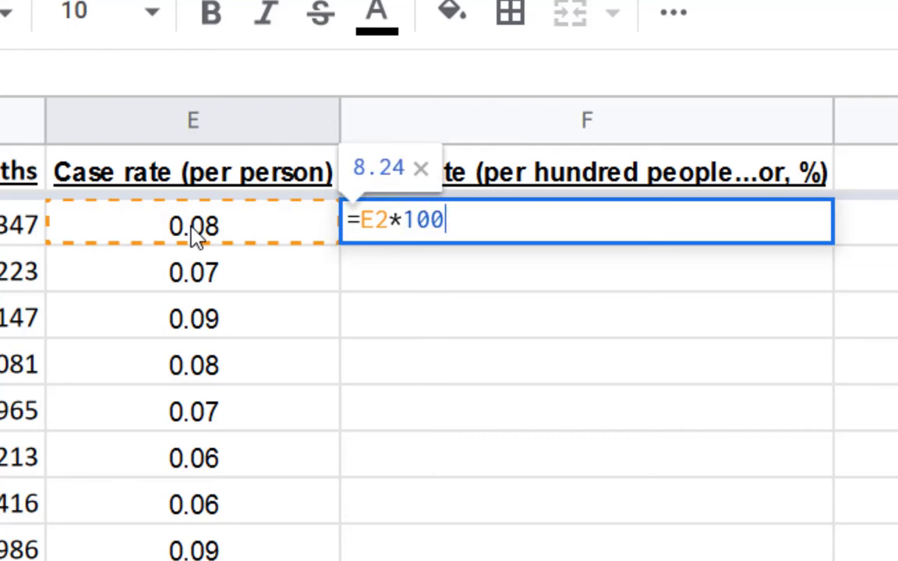
{"action": "key", "text": "Return"}
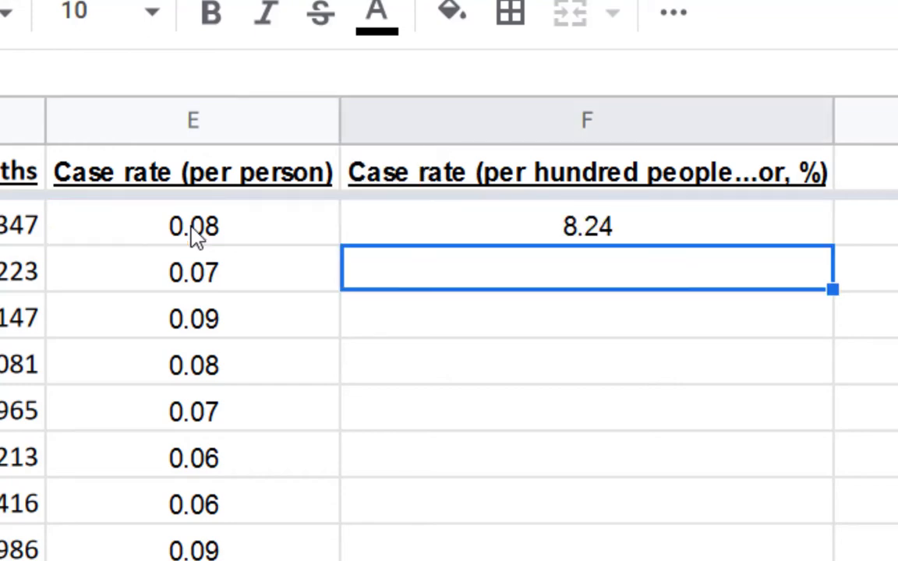
{"action": "left_click", "coordinate": [654, 234]}
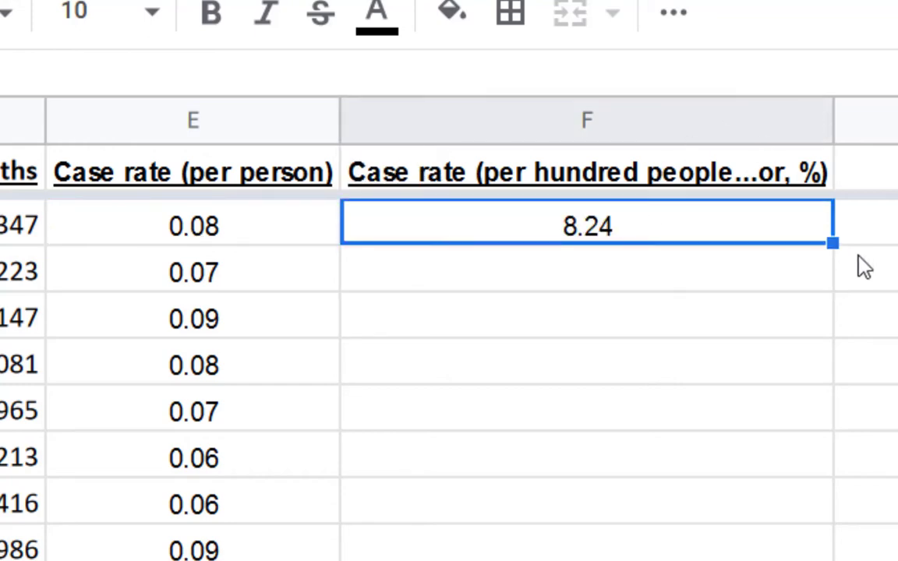
{"action": "double_click", "coordinate": [833, 243]}
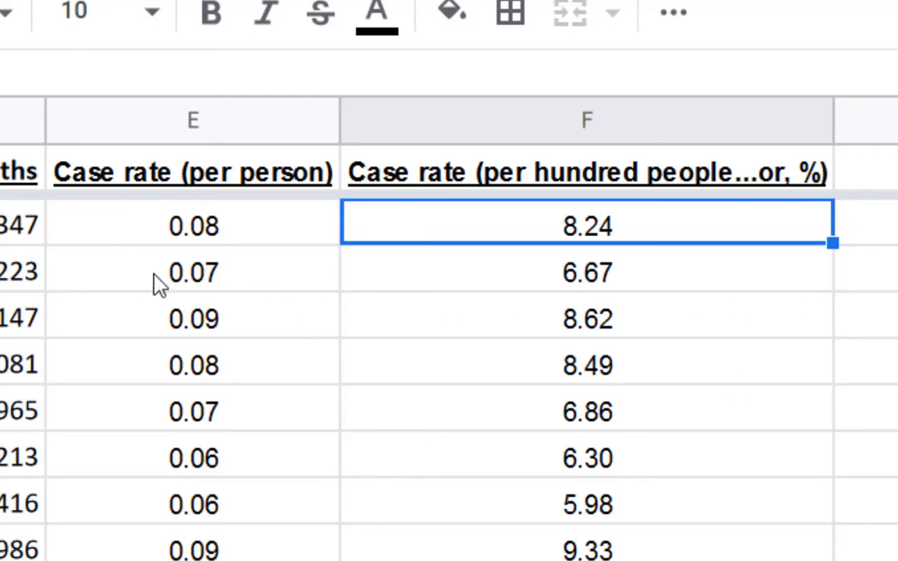
Compare the per-person and per-hundred case rates of Alaska and California
{"action": "left_click", "coordinate": [186, 415]}
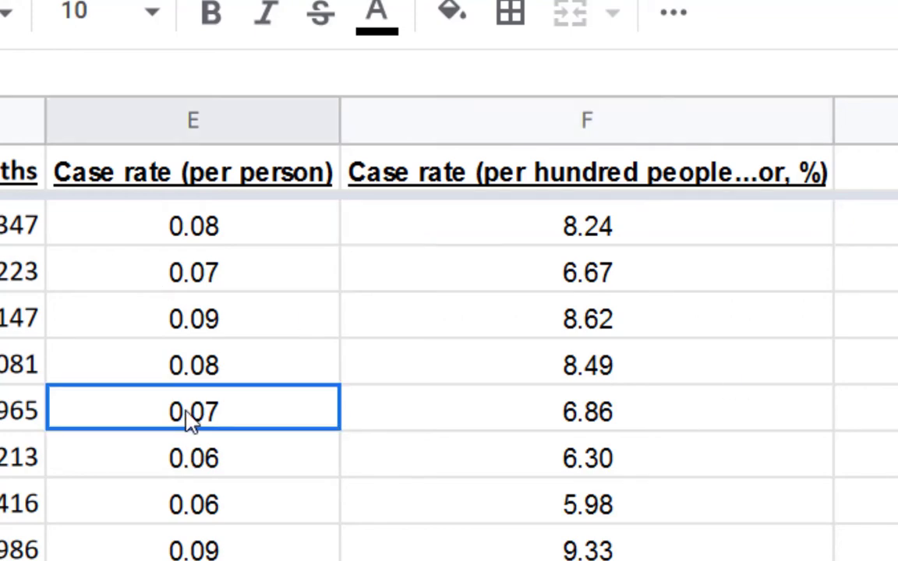
{"action": "left_click", "coordinate": [187, 285]}
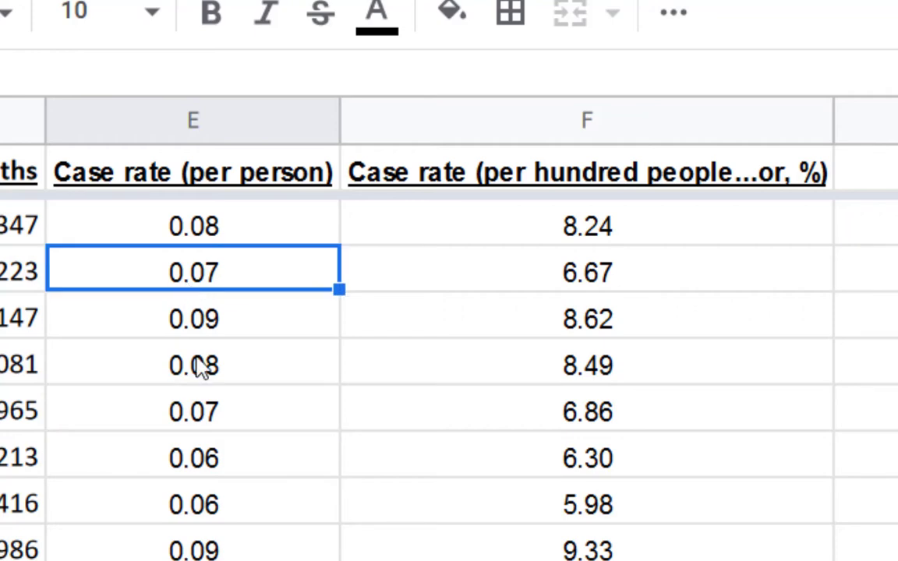
{"action": "left_click", "coordinate": [193, 397]}
{"action": "left_click", "coordinate": [210, 279]}
{"action": "left_click", "coordinate": [627, 285]}
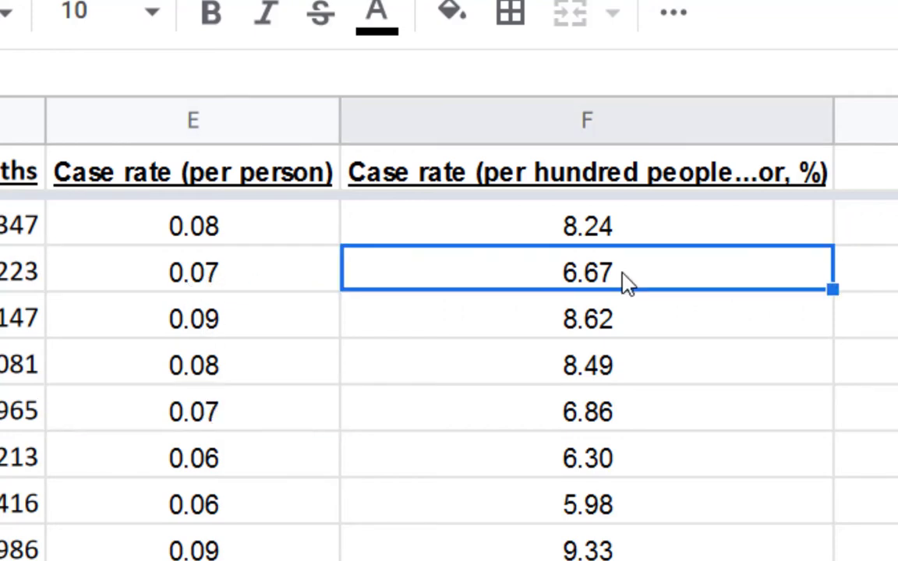
{"action": "left_click", "coordinate": [616, 415]}
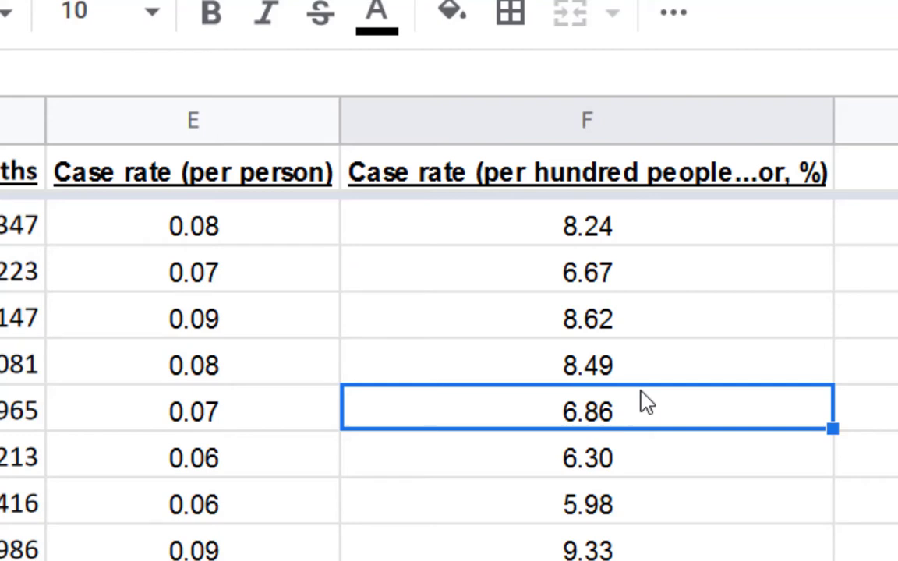
Try displaying the per-person case rates in column E with four decimal places and return them to two
{"action": "left_click", "coordinate": [229, 232]}
{"action": "mouse_move", "coordinate": [229, 233]}
{"action": "left_mouse_down"}
{"action": "mouse_move", "coordinate": [215, 386]}
{"action": "mouse_move", "coordinate": [215, 555]}
{"action": "left_mouse_up"}
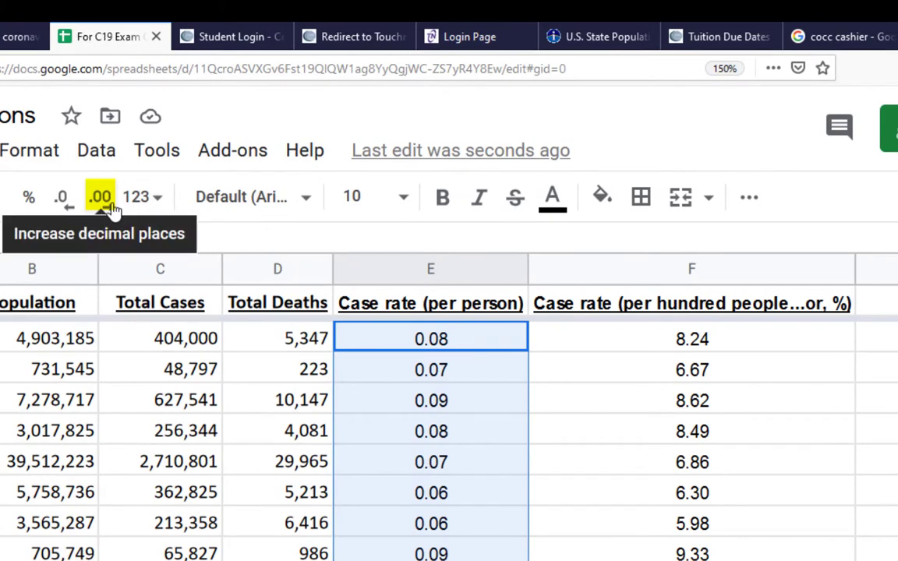
{"action": "left_click", "coordinate": [113, 209]}
{"action": "left_click", "coordinate": [113, 209]}
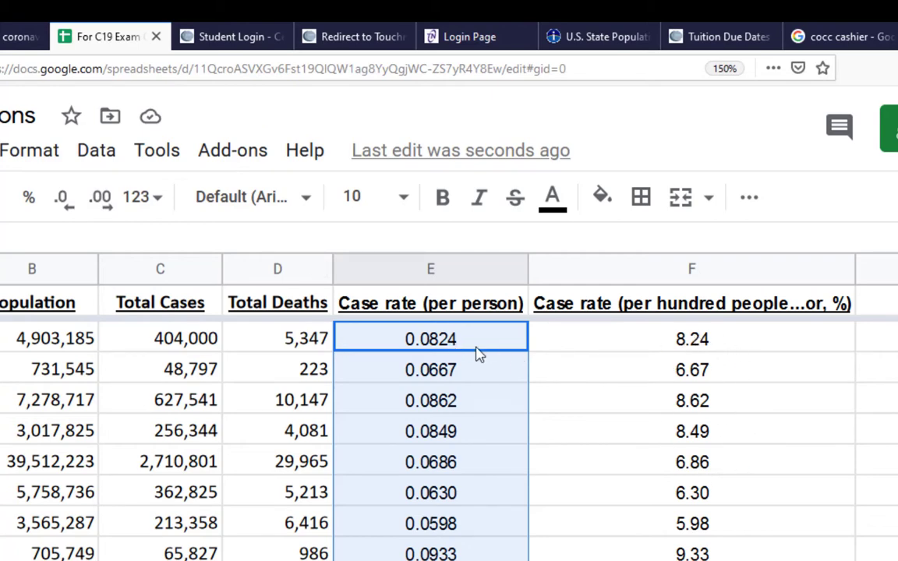
{"action": "left_click", "coordinate": [69, 203]}
{"action": "left_click", "coordinate": [71, 203]}
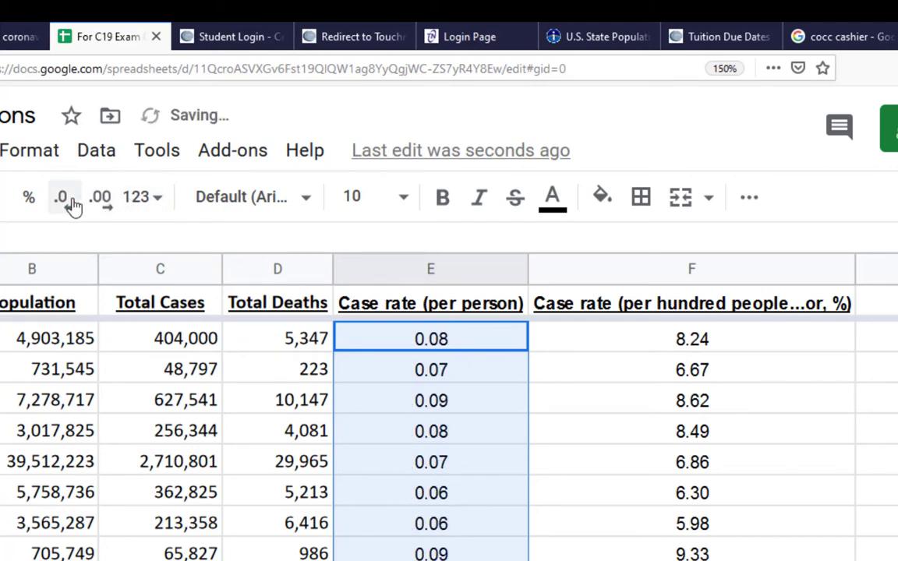
{"action": "left_click", "coordinate": [101, 205]}
{"action": "left_click", "coordinate": [102, 206]}
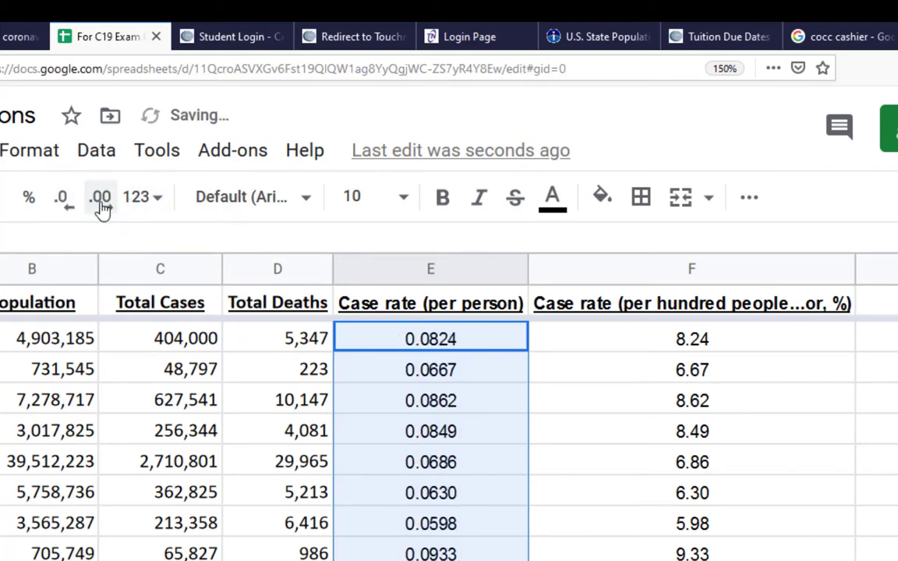
{"action": "left_click", "coordinate": [72, 211]}
{"action": "left_click", "coordinate": [74, 212]}
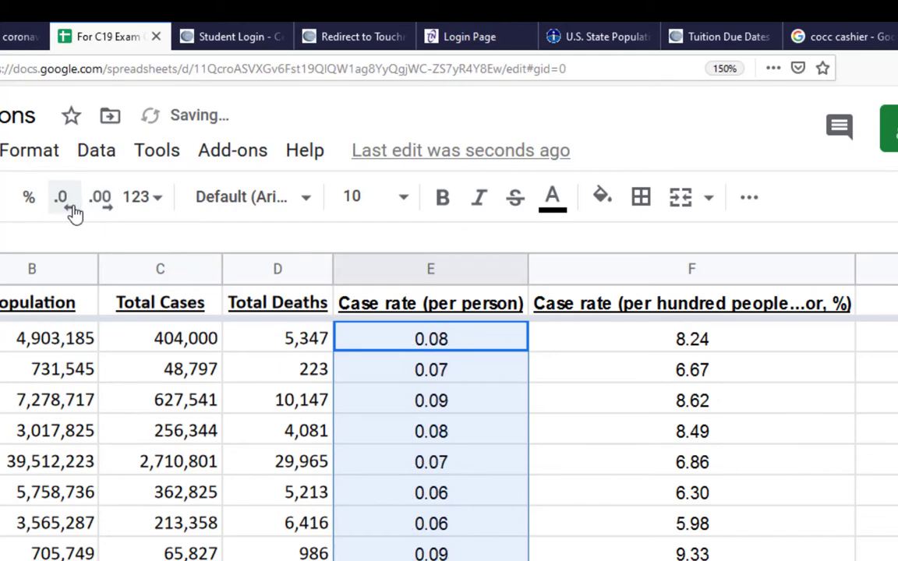
Review the per-hundred case rates for Alabama, All States and Alaska, and locate the Death Rate (per case) column
{"action": "left_click", "coordinate": [524, 491]}
{"action": "left_click", "coordinate": [679, 343]}
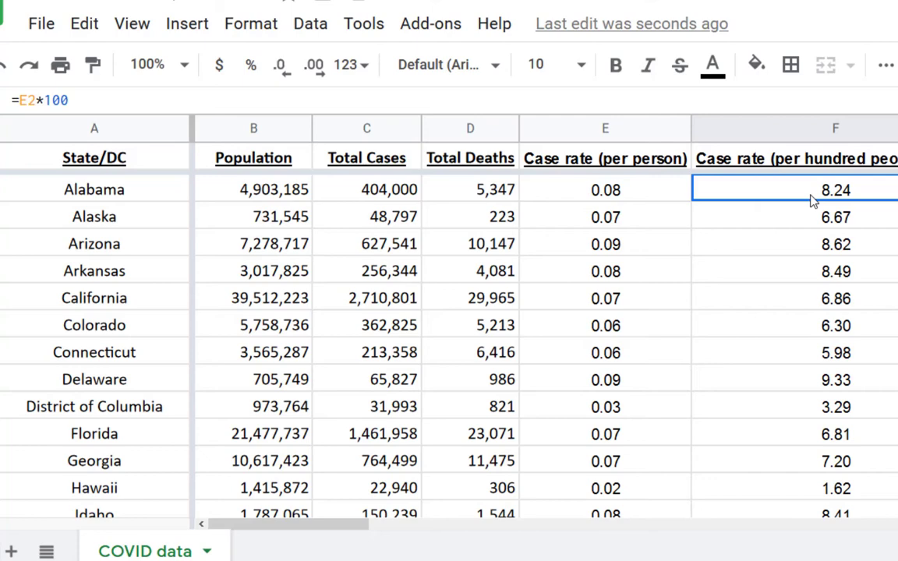
{"action": "scroll", "coordinate": [812, 200], "scroll_direction": "down", "scroll_amount": 15}
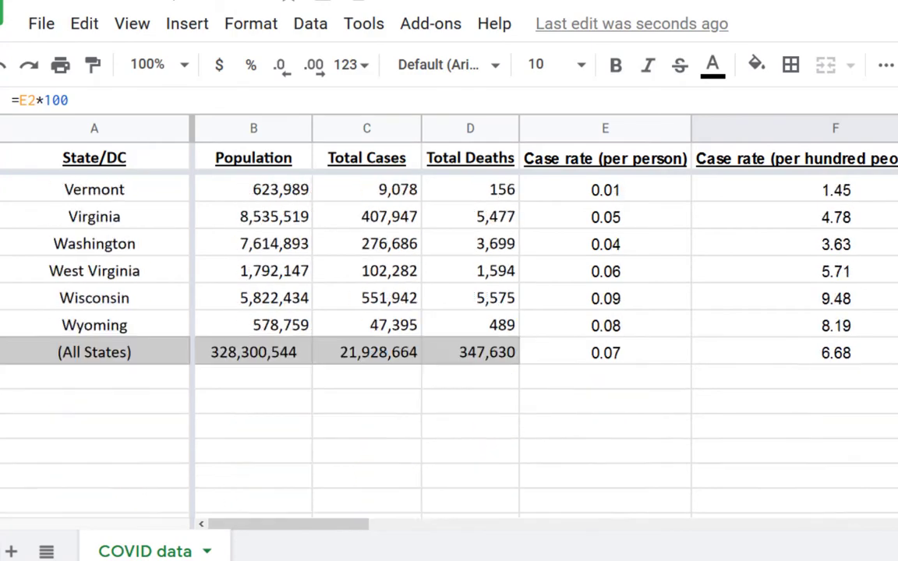
{"action": "left_click", "coordinate": [862, 278]}
{"action": "scroll", "coordinate": [863, 278], "scroll_direction": "up", "scroll_amount": 15}
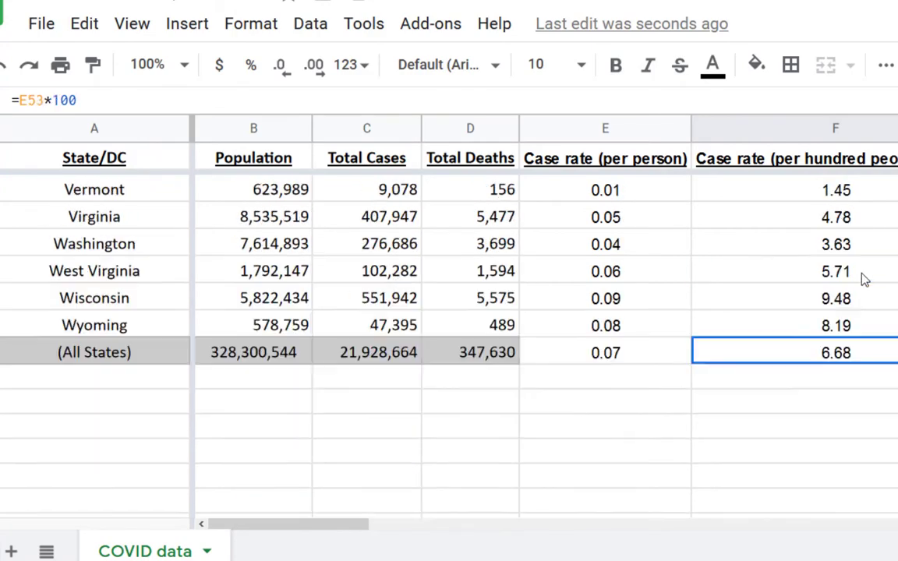
{"action": "left_click", "coordinate": [846, 219]}
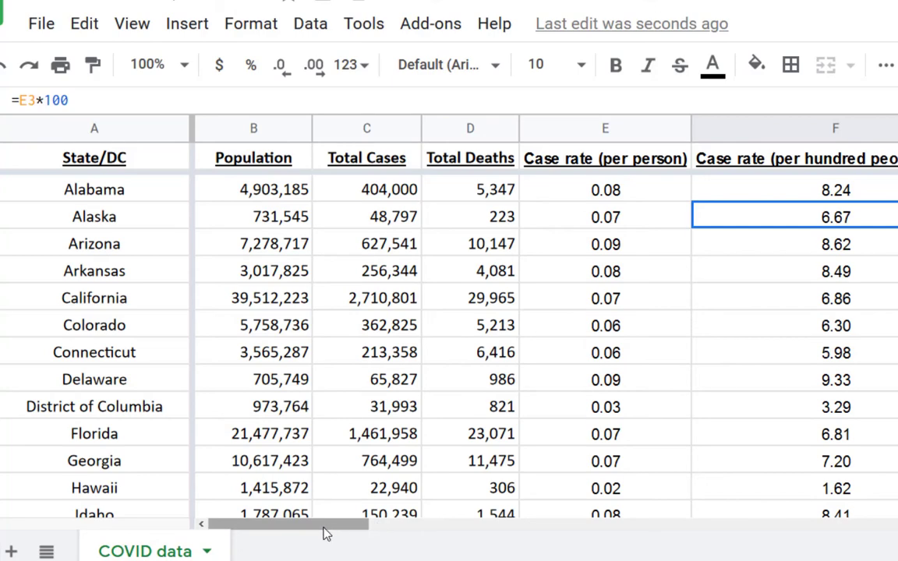
{"action": "left_click_drag", "start_coordinate": [326, 534], "coordinate": [413, 524]}
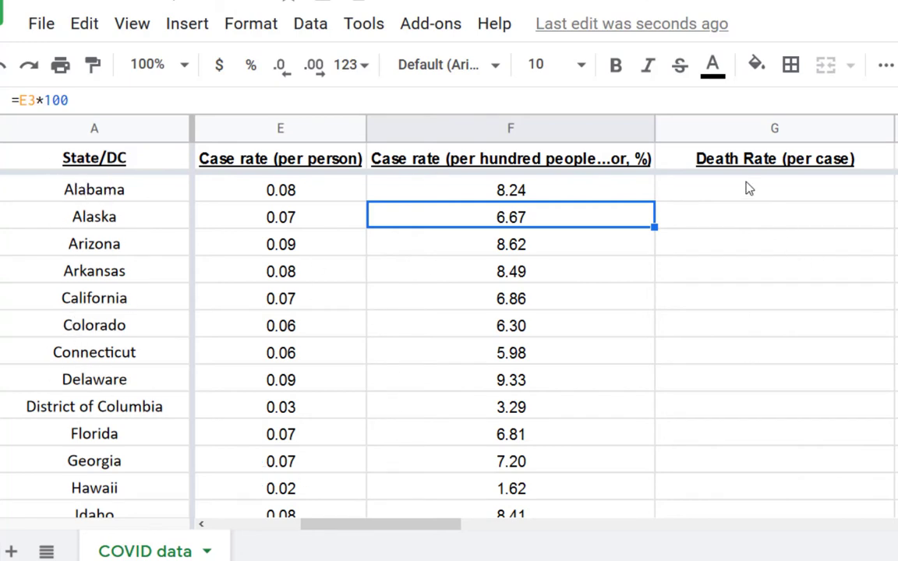
Review the Death Rate (per case) heading and the total deaths of Florida and California
{"action": "left_click", "coordinate": [819, 167]}
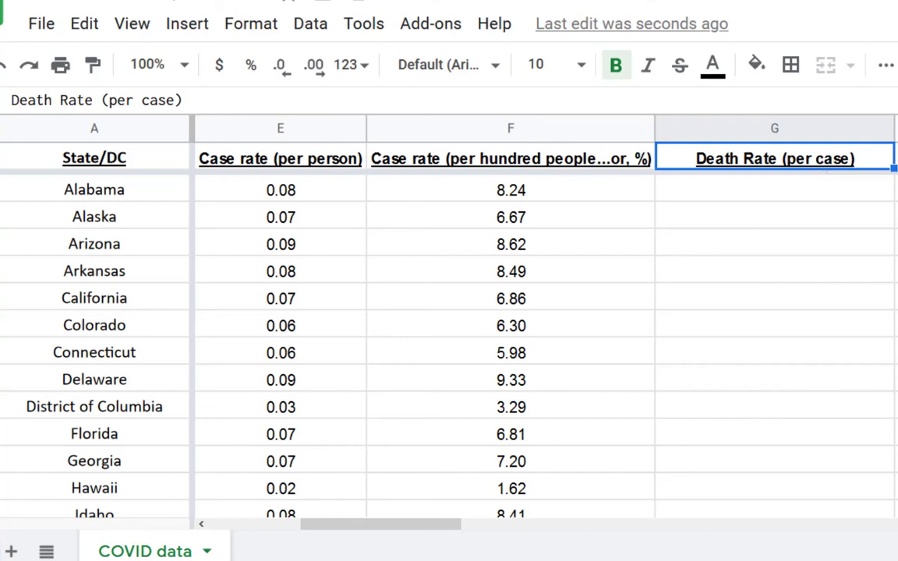
{"action": "left_click_drag", "start_coordinate": [409, 526], "coordinate": [312, 523]}
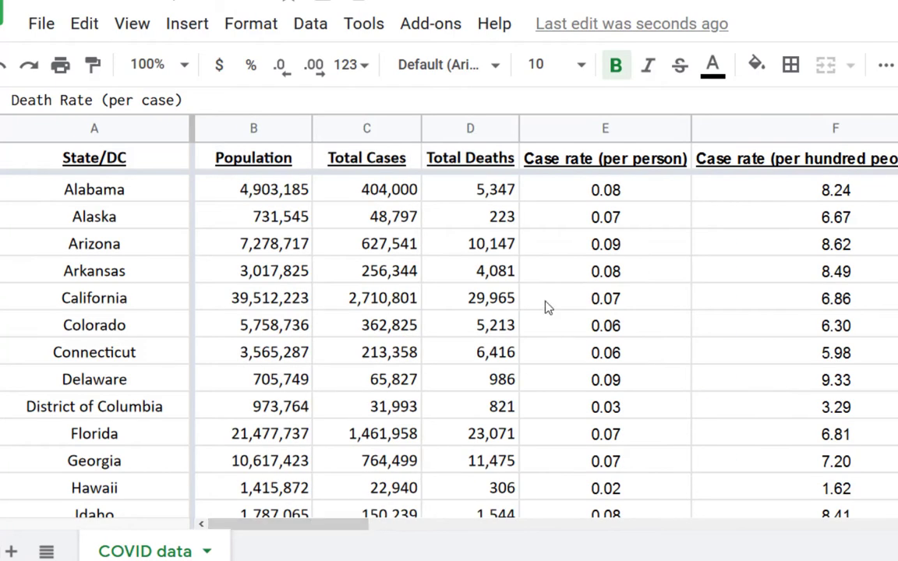
{"action": "left_click", "coordinate": [513, 437]}
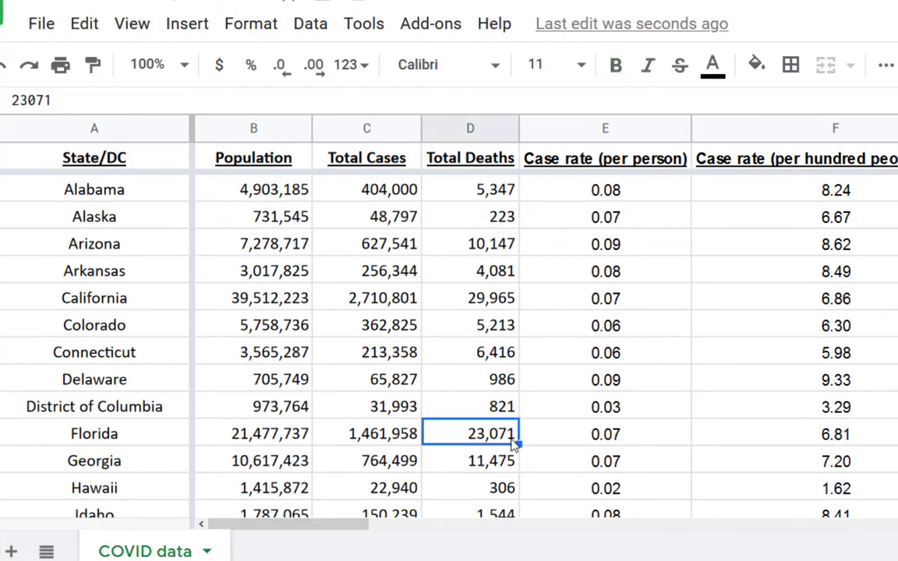
{"action": "left_click", "coordinate": [478, 303]}
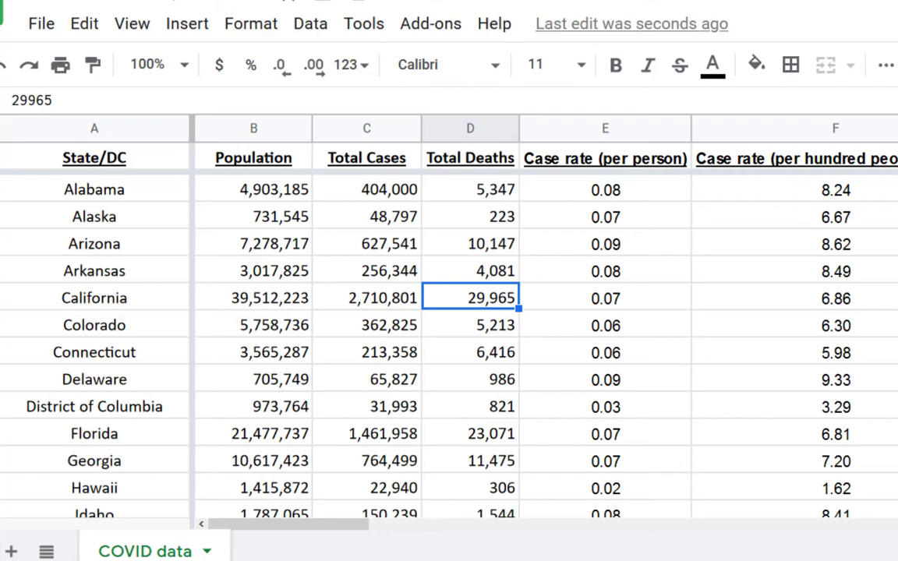
Calculate Alabama's death rate per case in G2 with =D2/C2 and fill the formula down column G
{"action": "left_click_drag", "start_coordinate": [281, 533], "coordinate": [344, 530]}
{"action": "left_click", "coordinate": [760, 195]}
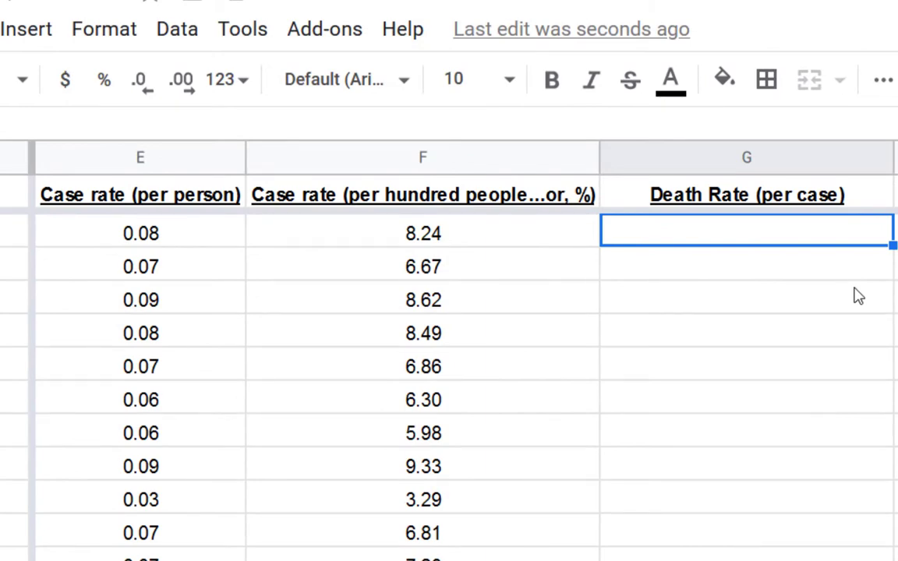
{"action": "type", "text": "="}
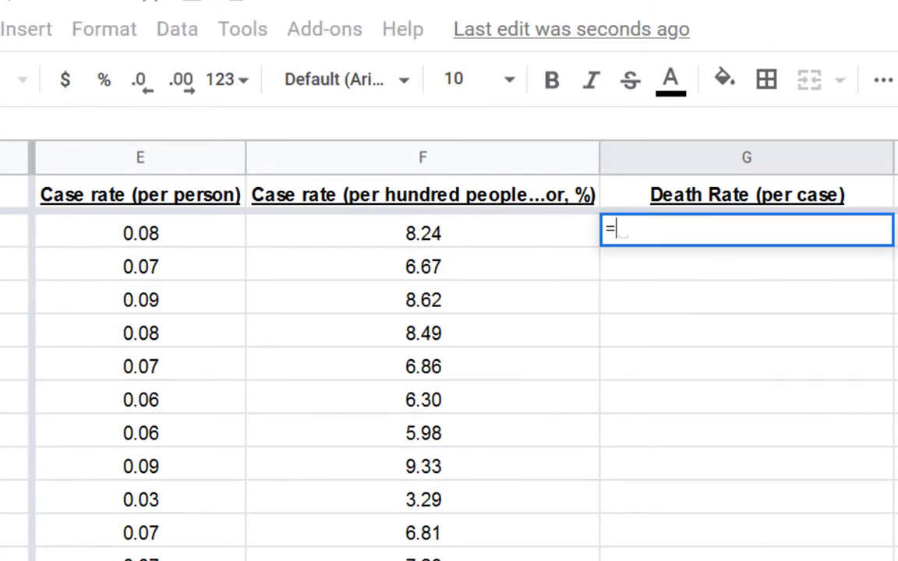
{"action": "scroll", "coordinate": [468, 351], "scroll_direction": "left", "scroll_amount": 5}
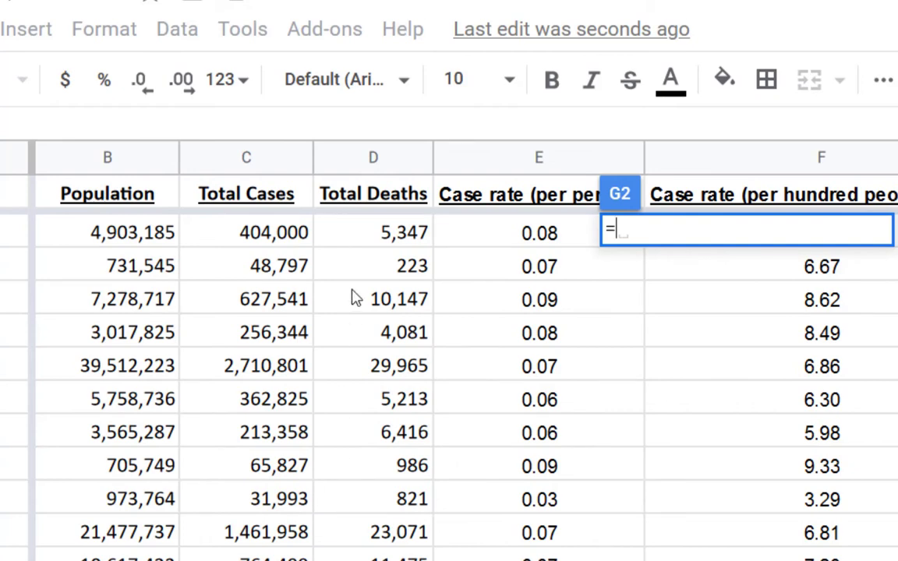
{"action": "left_click", "coordinate": [364, 234]}
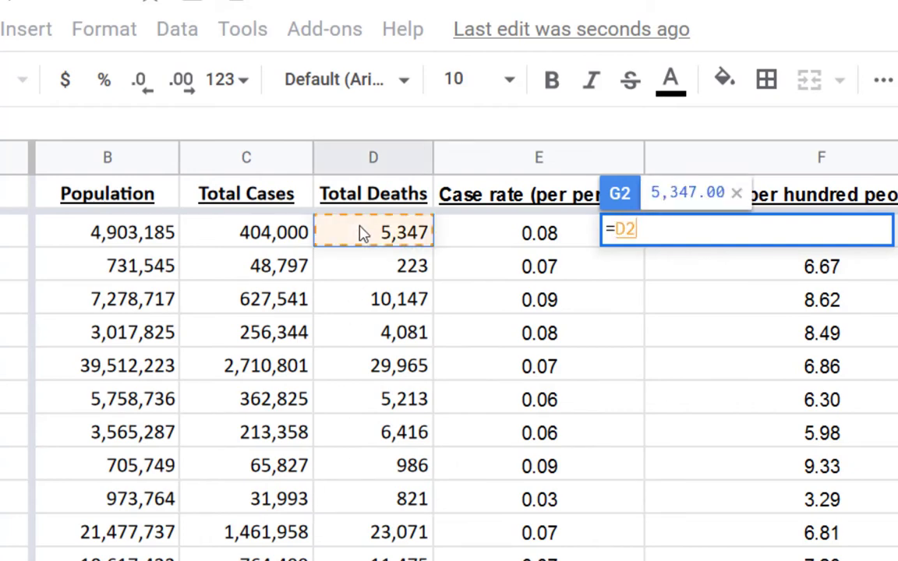
{"action": "type", "text": "/"}
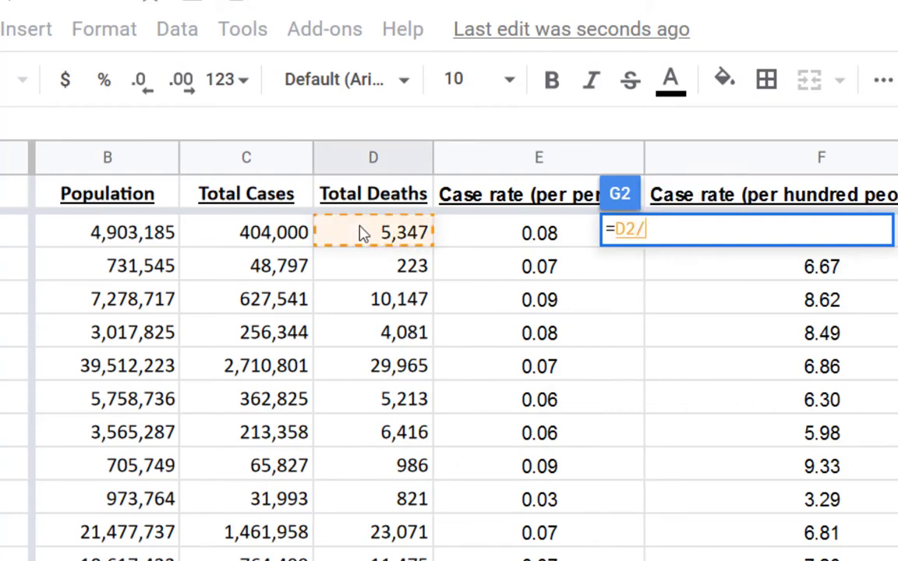
{"action": "left_click", "coordinate": [248, 238]}
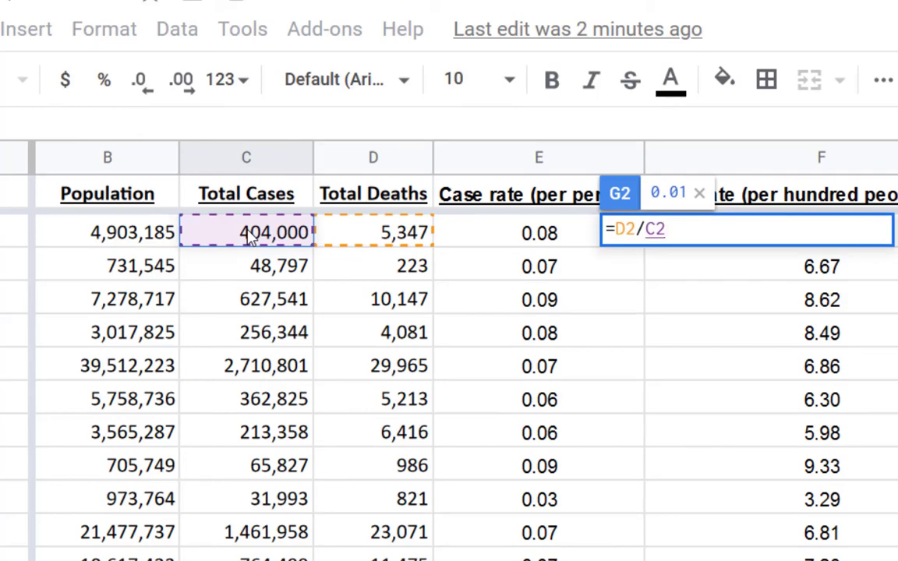
{"action": "key", "text": "Return"}
{"action": "left_click", "coordinate": [876, 234]}
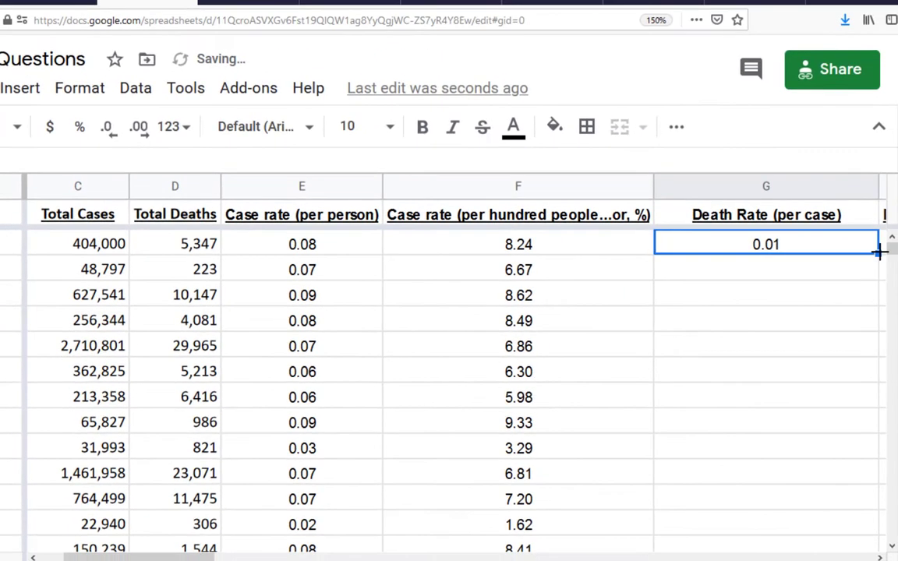
{"action": "double_click", "coordinate": [879, 250]}
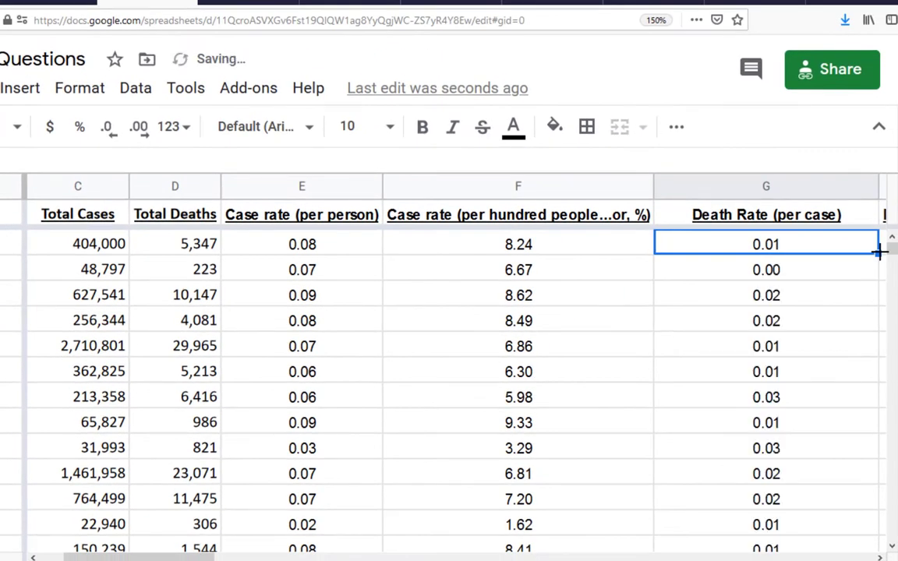
Try displaying Alaska's death rate per case in G3 with four decimal places and return it to two
{"action": "left_click", "coordinate": [767, 281]}
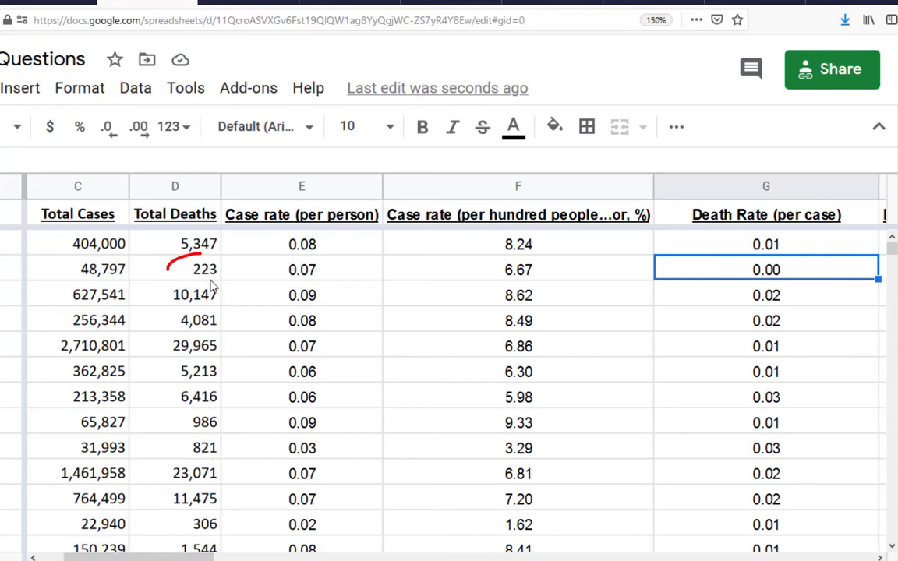
{"action": "left_click", "coordinate": [140, 133]}
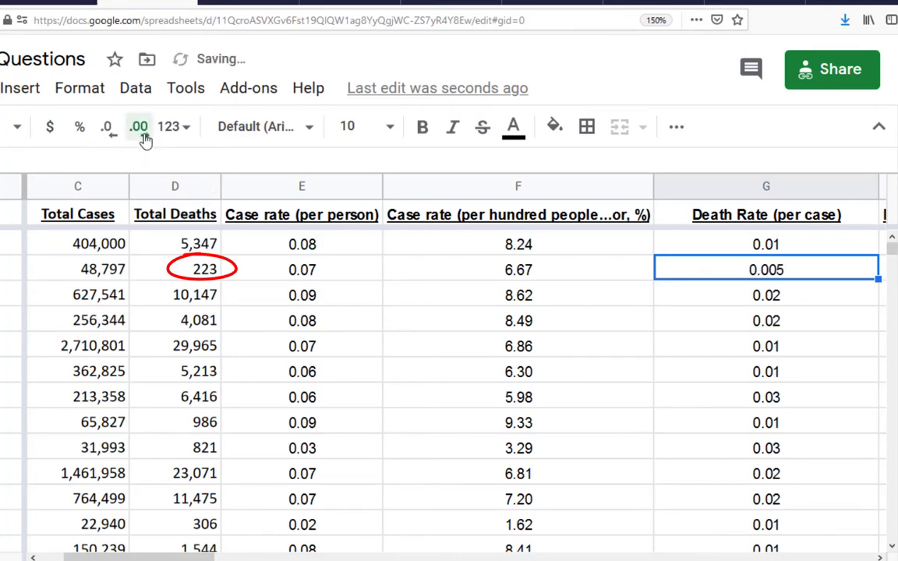
{"action": "left_click", "coordinate": [140, 133]}
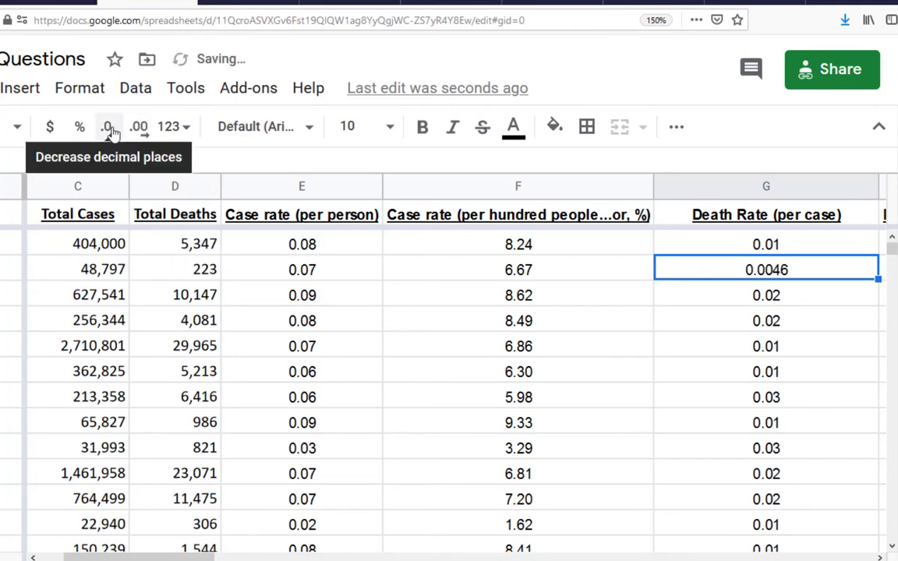
{"action": "left_click", "coordinate": [110, 130]}
{"action": "left_click", "coordinate": [110, 130]}
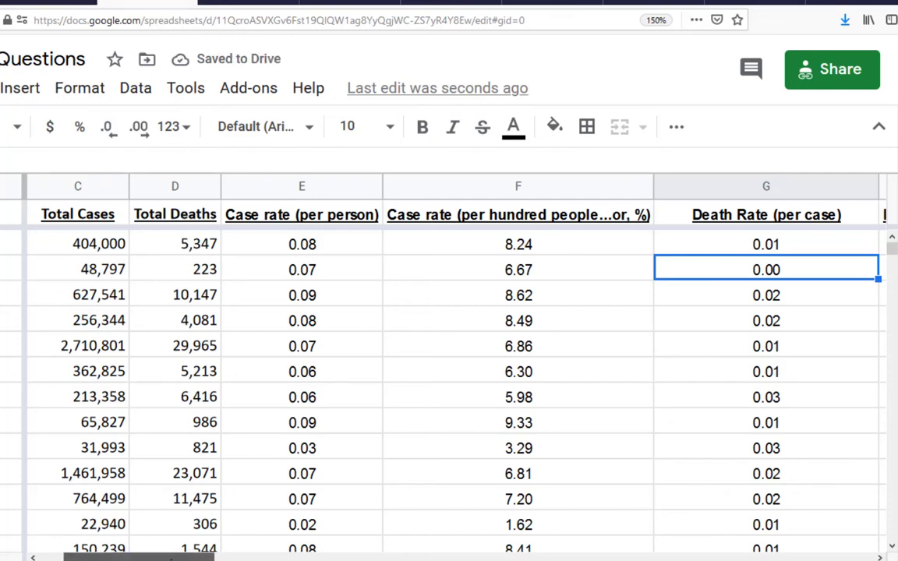
Calculate Alabama's death rate per 100 cases in H2 with =G2*100 and fill the formula down column H
{"action": "left_click_drag", "start_coordinate": [171, 558], "coordinate": [315, 558]}
{"action": "left_click", "coordinate": [394, 246]}
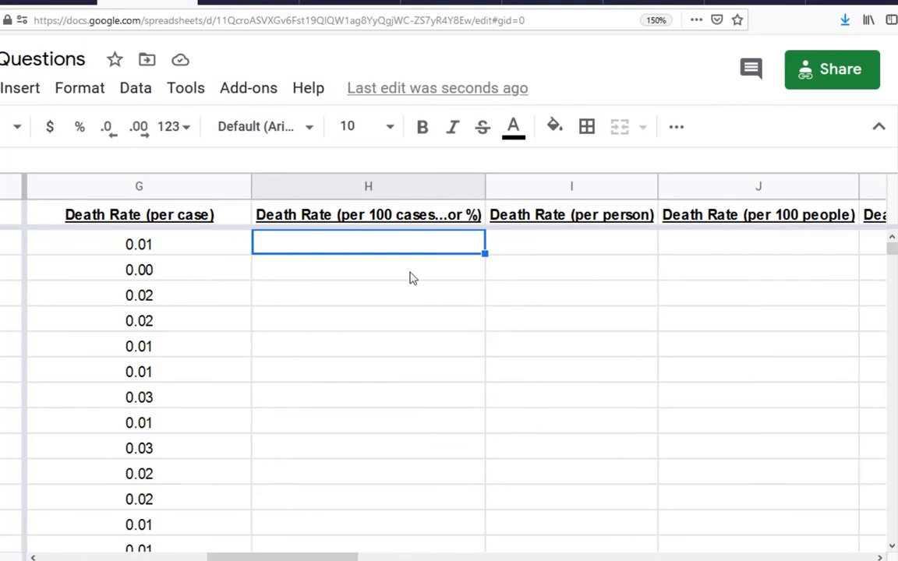
{"action": "type", "text": "="}
{"action": "left_click", "coordinate": [164, 247]}
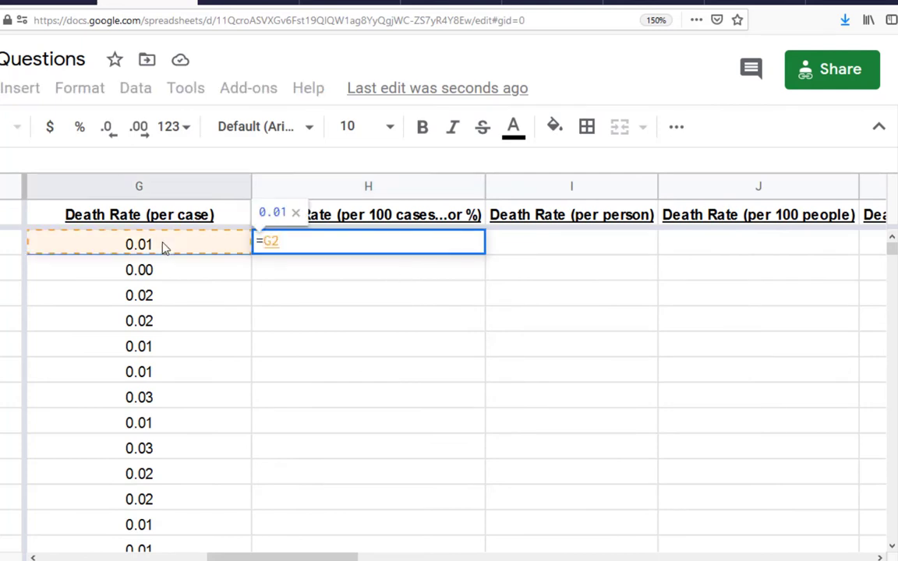
{"action": "type", "text": "*100"}
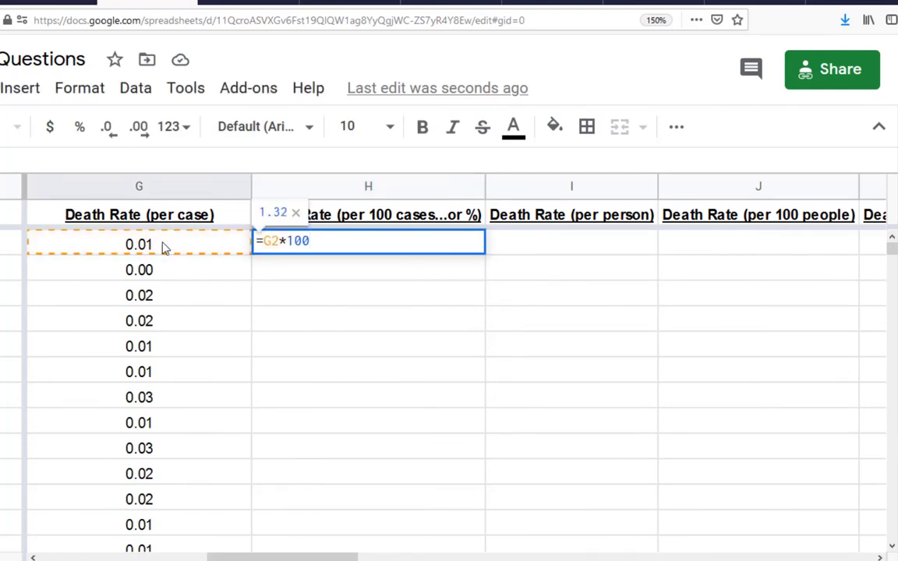
{"action": "key", "text": "Return"}
{"action": "left_click", "coordinate": [434, 251]}
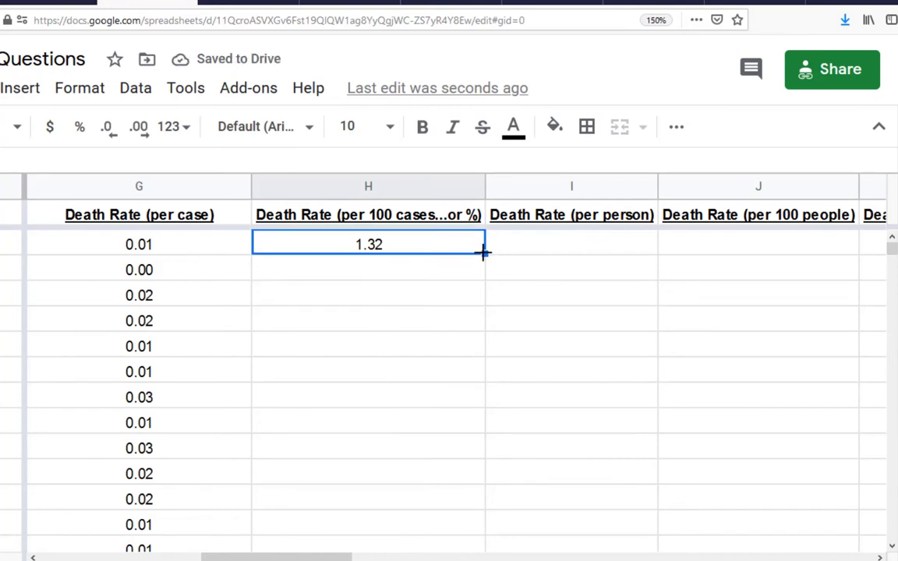
{"action": "left_click_drag", "start_coordinate": [485, 254], "coordinate": [484, 278]}
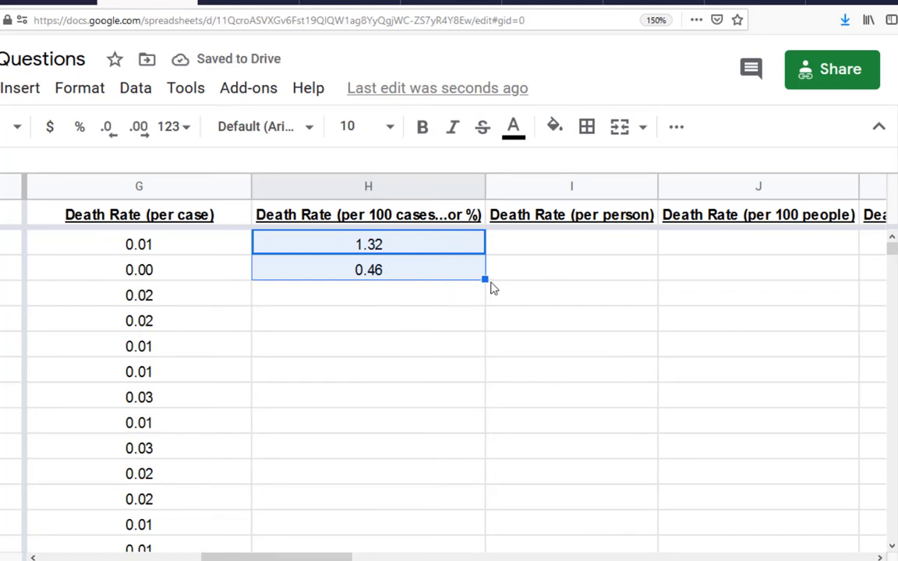
{"action": "double_click", "coordinate": [484, 279]}
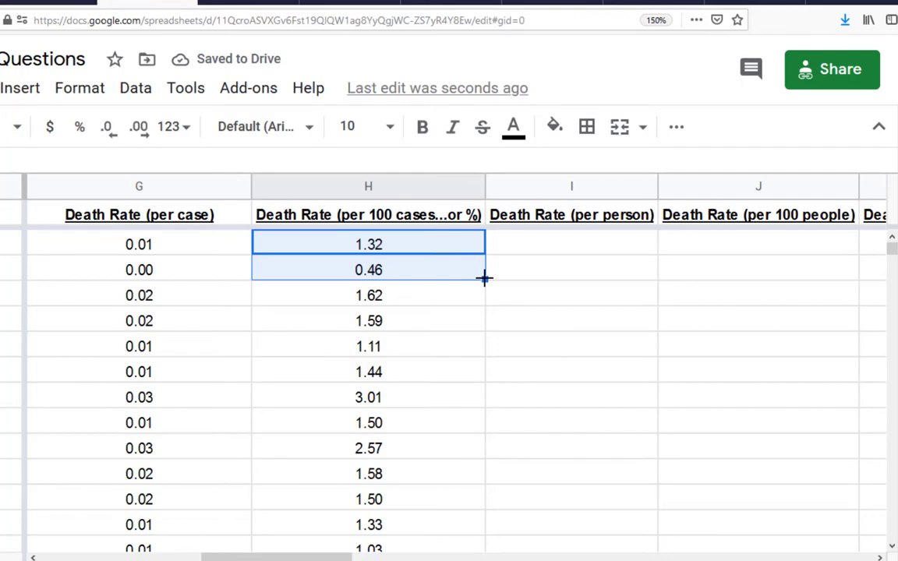
Compare the death rates per 100 cases of California and Alaska, and check the All States rate
{"action": "left_click", "coordinate": [437, 341]}
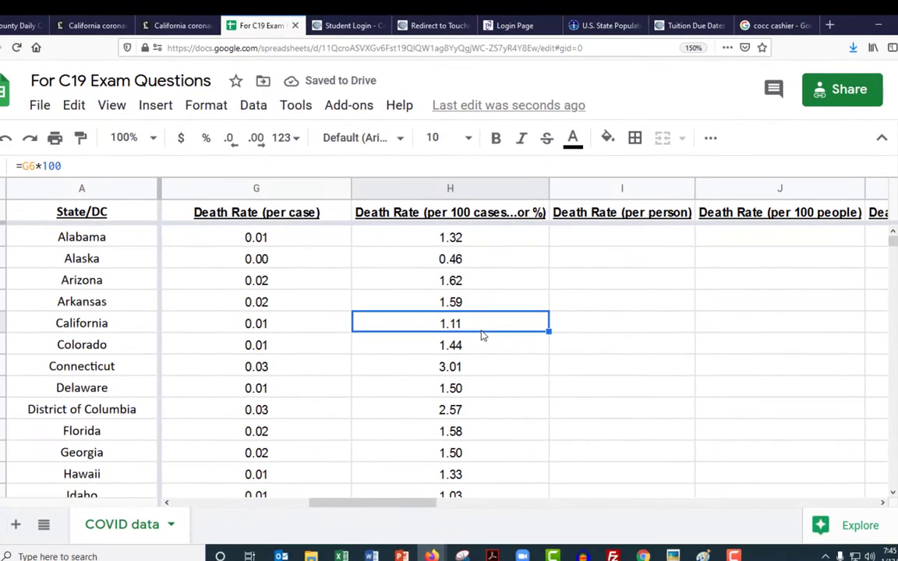
{"action": "left_click", "coordinate": [475, 264]}
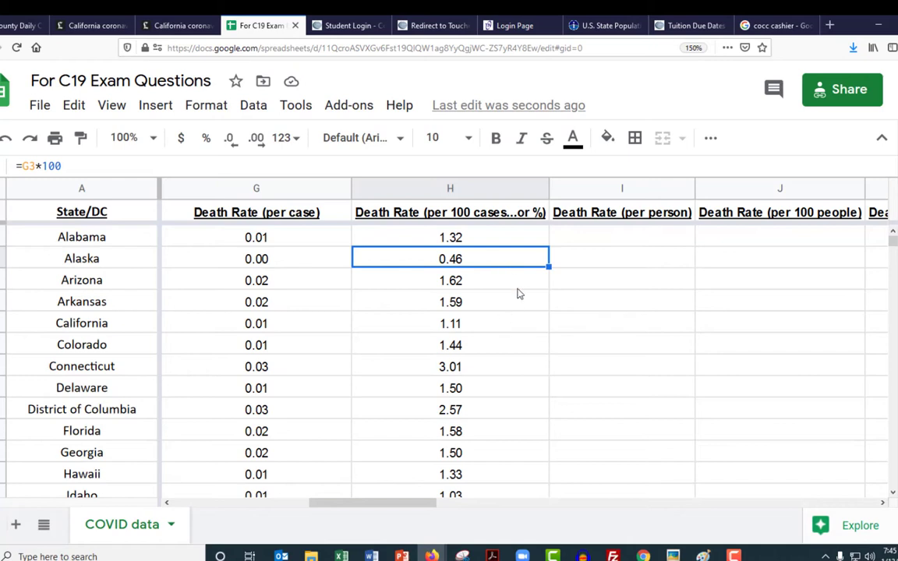
{"action": "left_click", "coordinate": [453, 322]}
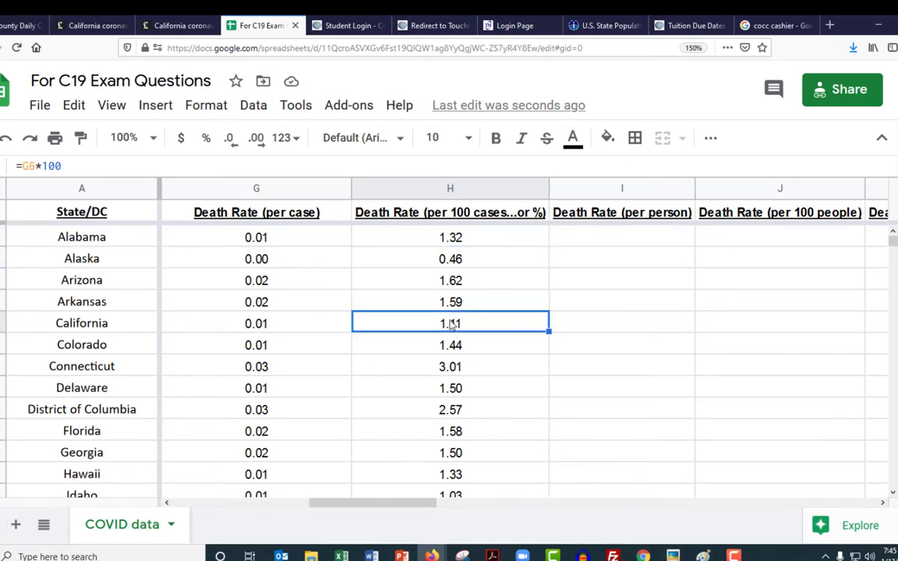
{"action": "left_click", "coordinate": [479, 262]}
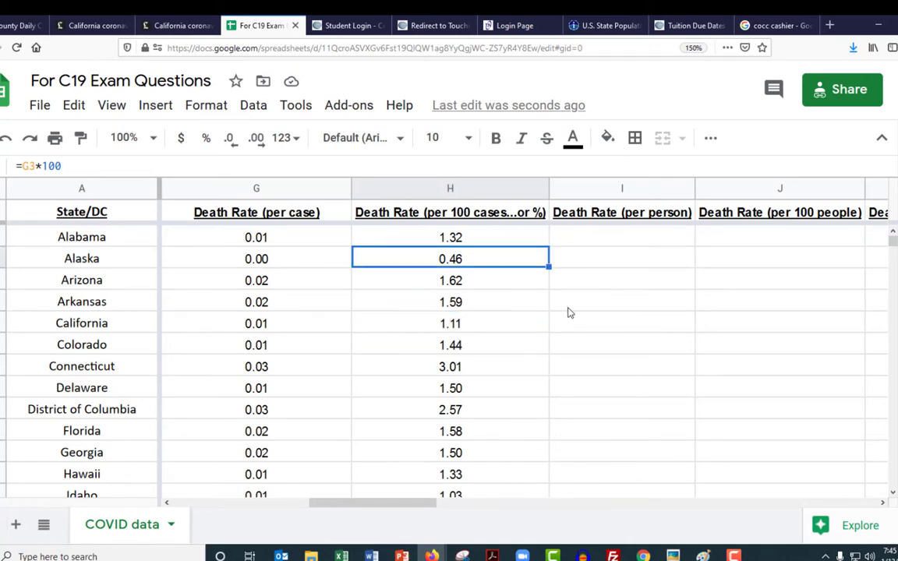
{"action": "scroll", "coordinate": [522, 370], "scroll_direction": "down", "scroll_amount": 9}
{"action": "scroll", "coordinate": [522, 370], "scroll_direction": "down", "scroll_amount": 5}
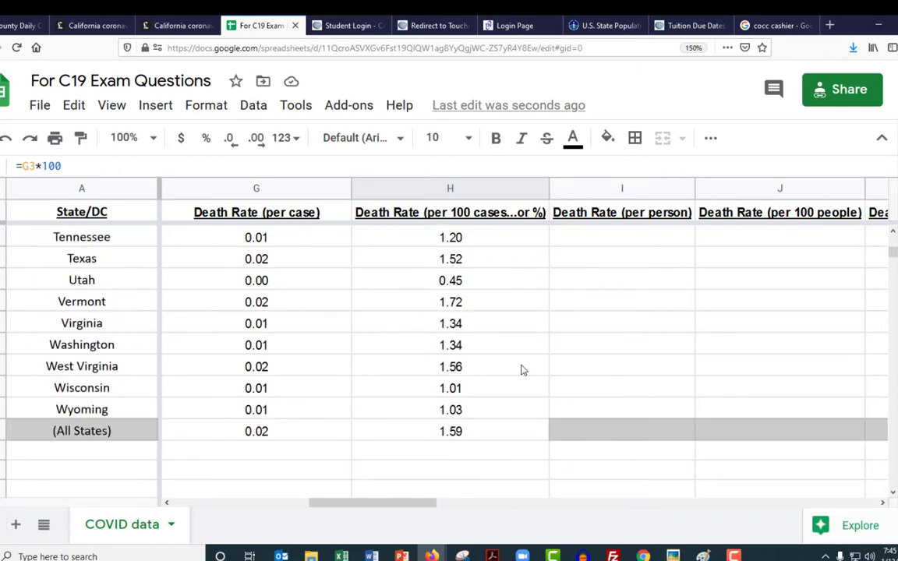
{"action": "left_click", "coordinate": [503, 433]}
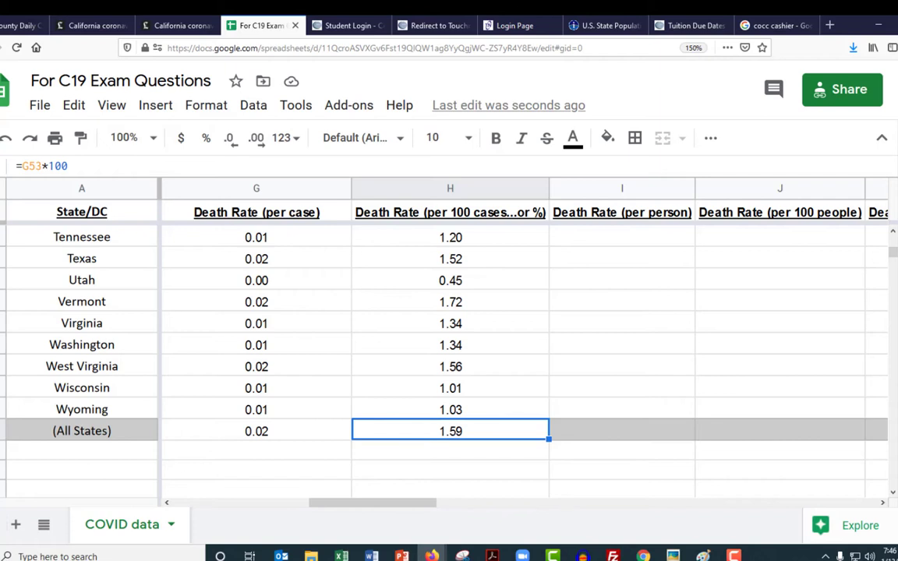
Calculate Alabama's death rate per person in I2 with =D2/B2
{"action": "left_click_drag", "start_coordinate": [894, 255], "coordinate": [891, 232]}
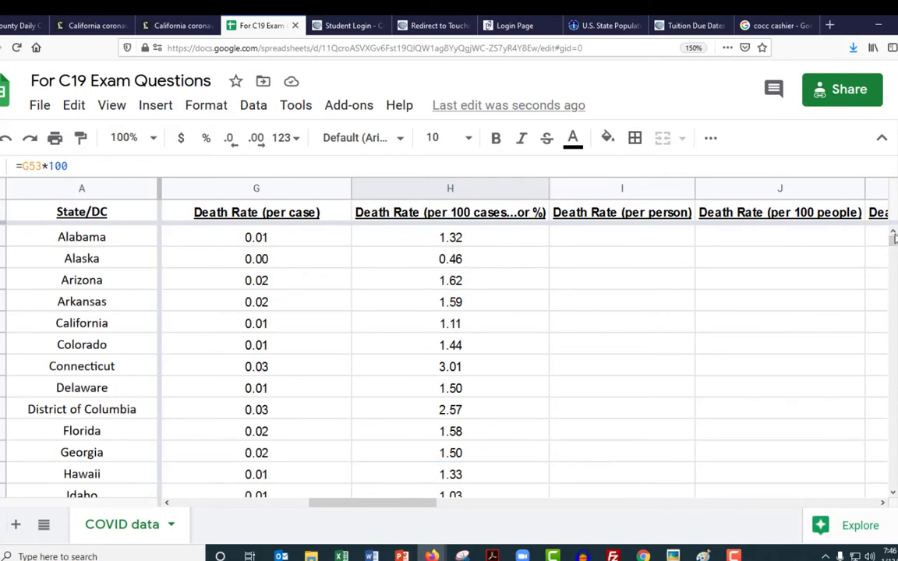
{"action": "left_click", "coordinate": [596, 237]}
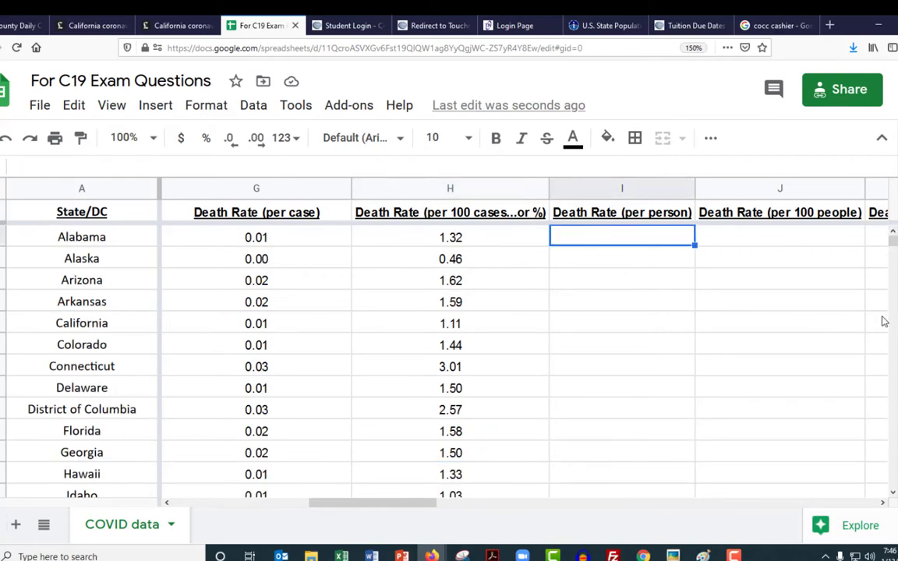
{"action": "type", "text": "="}
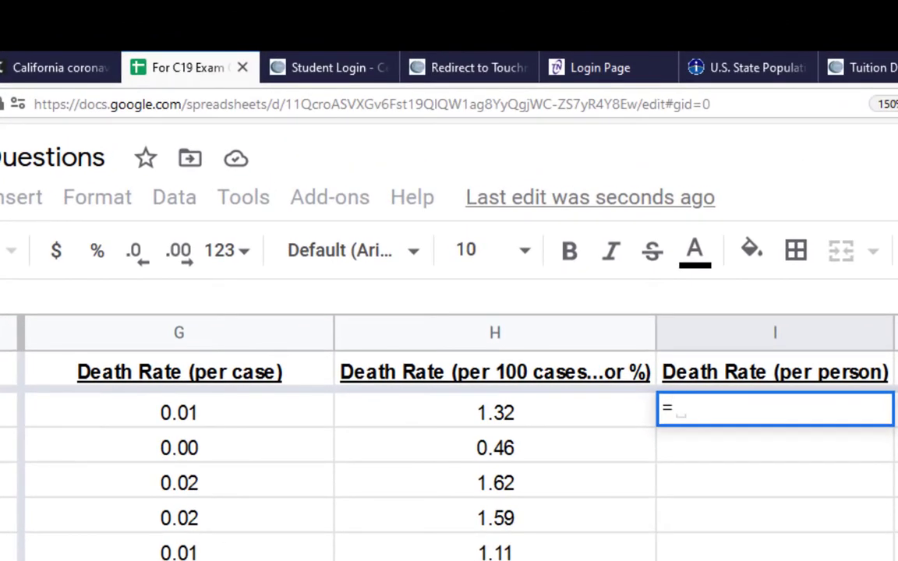
{"action": "scroll", "coordinate": [449, 452], "scroll_direction": "left", "scroll_amount": 4}
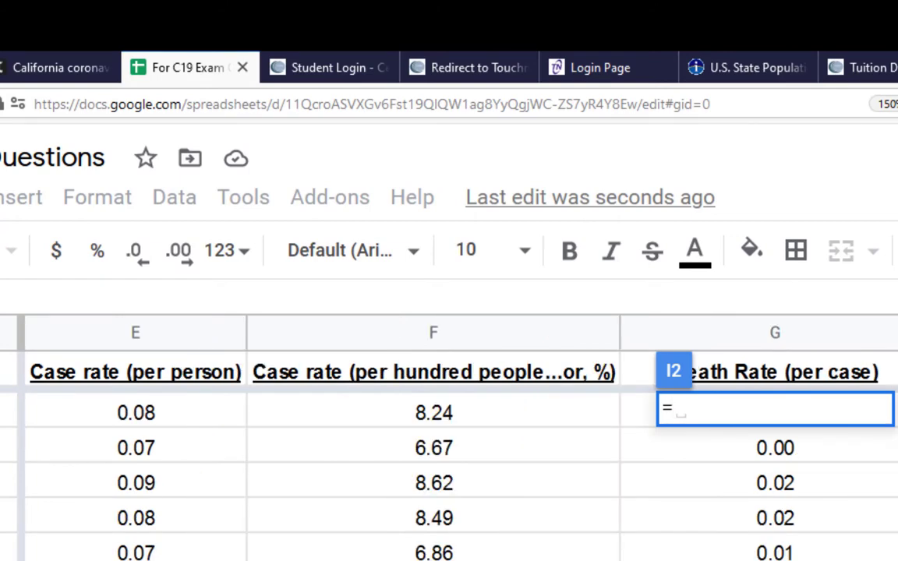
{"action": "scroll", "coordinate": [449, 452], "scroll_direction": "left", "scroll_amount": 2}
{"action": "left_click", "coordinate": [130, 418]}
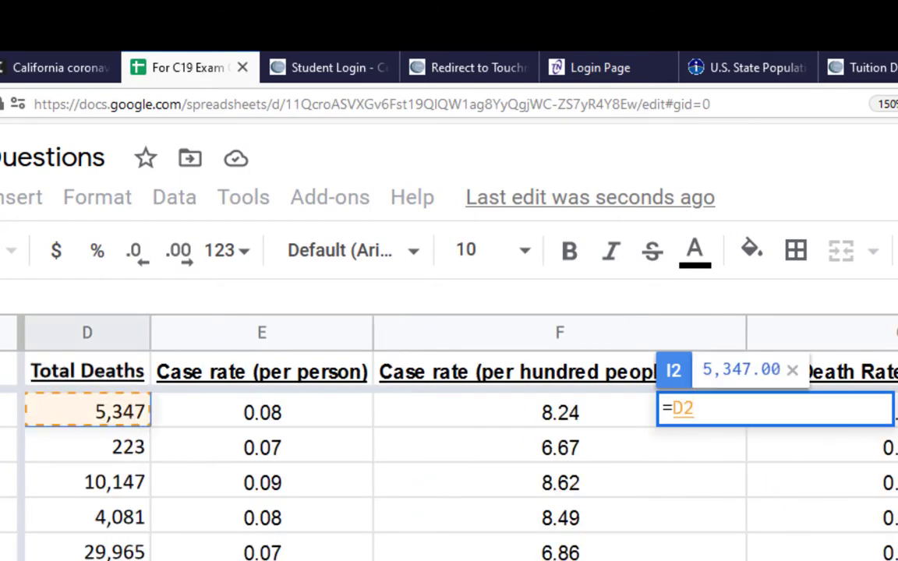
{"action": "type", "text": "/"}
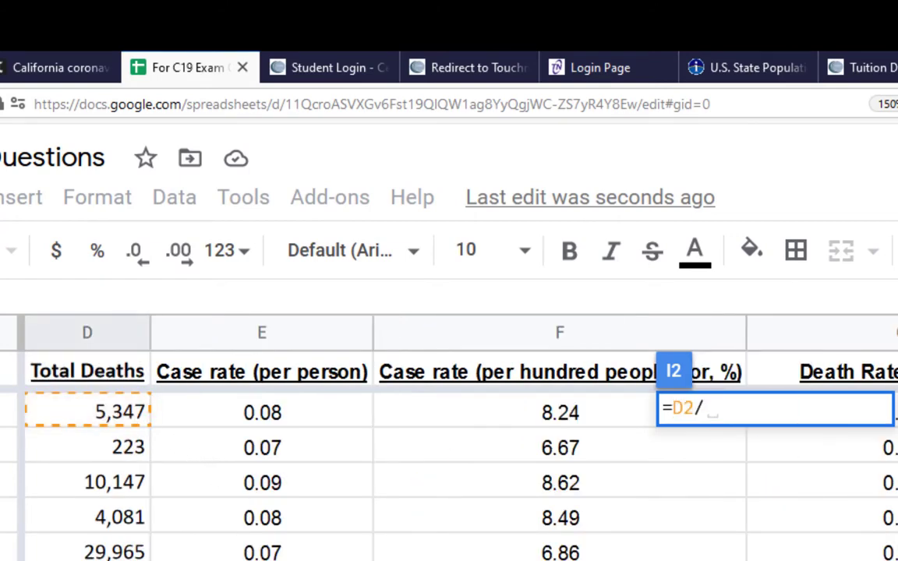
{"action": "scroll", "coordinate": [449, 452], "scroll_direction": "left", "scroll_amount": 4}
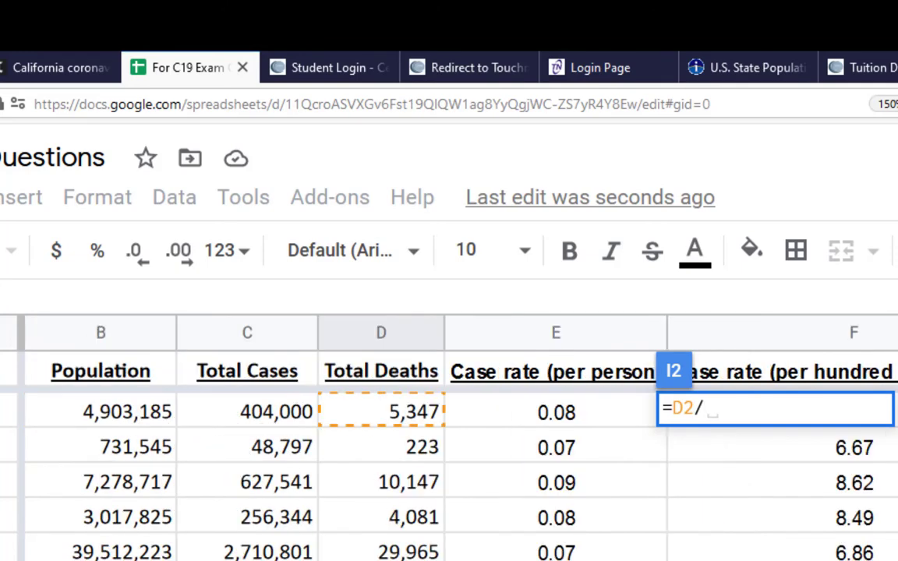
{"action": "left_click", "coordinate": [117, 413]}
{"action": "key", "text": "Return"}
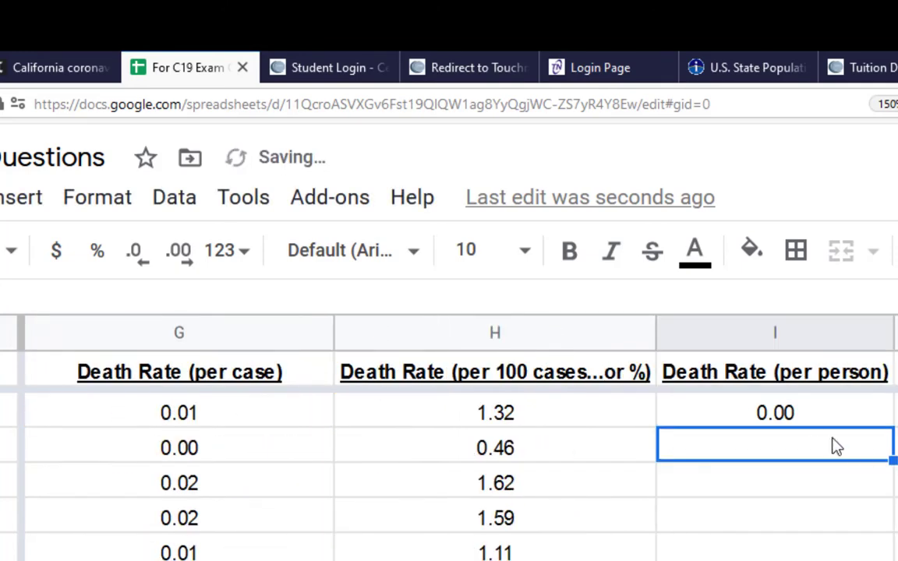
Try displaying Alabama's death rate per person in I2 with four decimal places and return it to two
{"action": "left_click", "coordinate": [807, 424]}
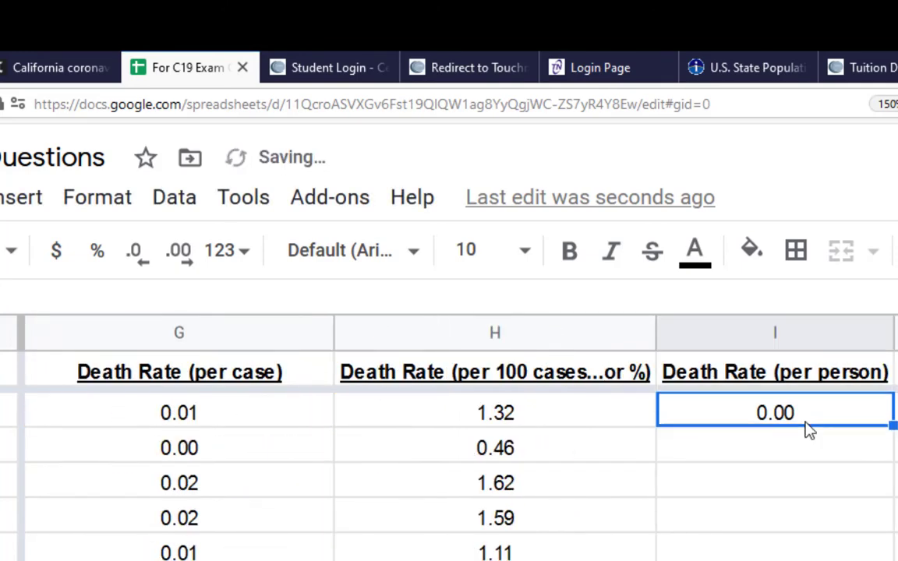
{"action": "left_click", "coordinate": [186, 267]}
{"action": "left_click", "coordinate": [187, 268]}
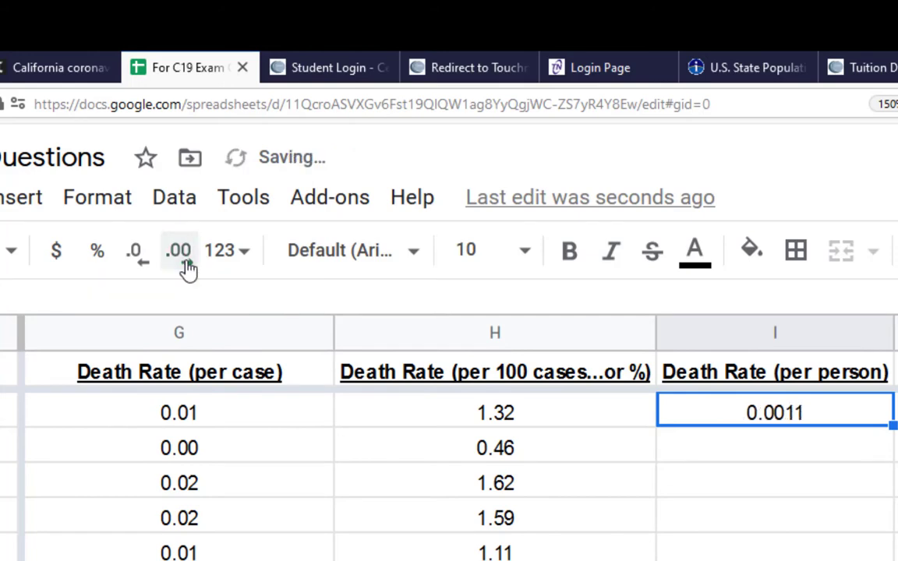
{"action": "left_click", "coordinate": [140, 267]}
{"action": "left_click", "coordinate": [140, 266]}
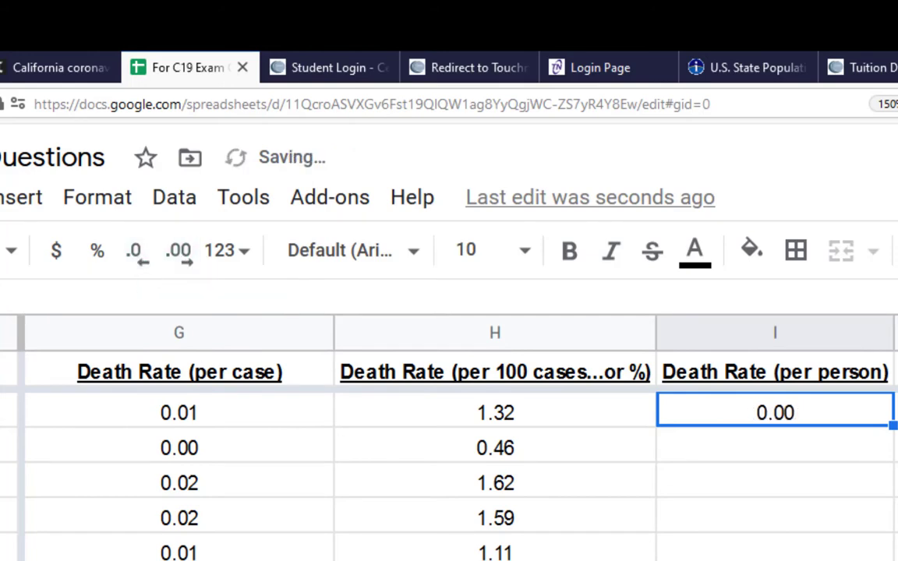
Fill the death rate per person formula from I2 down column I for all states
{"action": "double_click", "coordinate": [892, 425]}
{"action": "scroll", "coordinate": [752, 407], "scroll_direction": "down", "scroll_amount": 5}
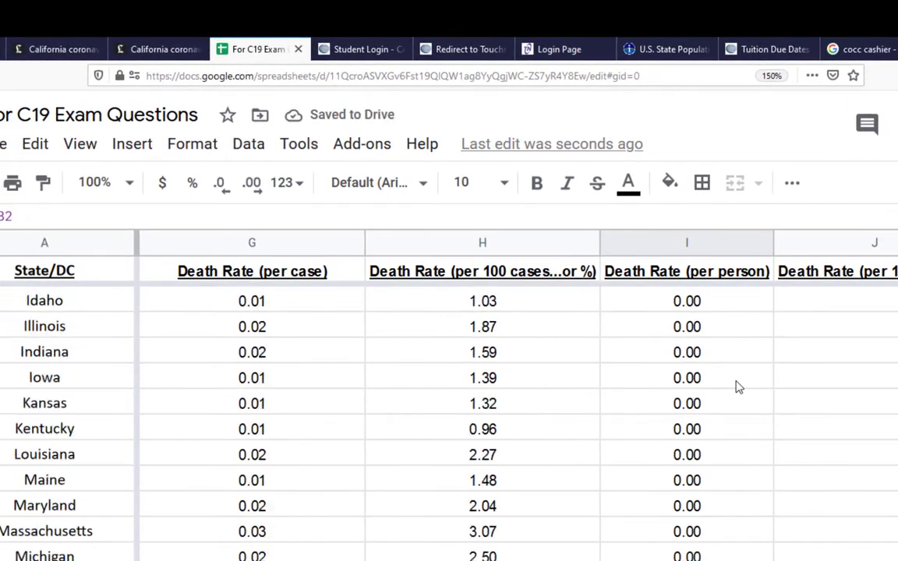
{"action": "scroll", "coordinate": [739, 387], "scroll_direction": "down", "scroll_amount": 10}
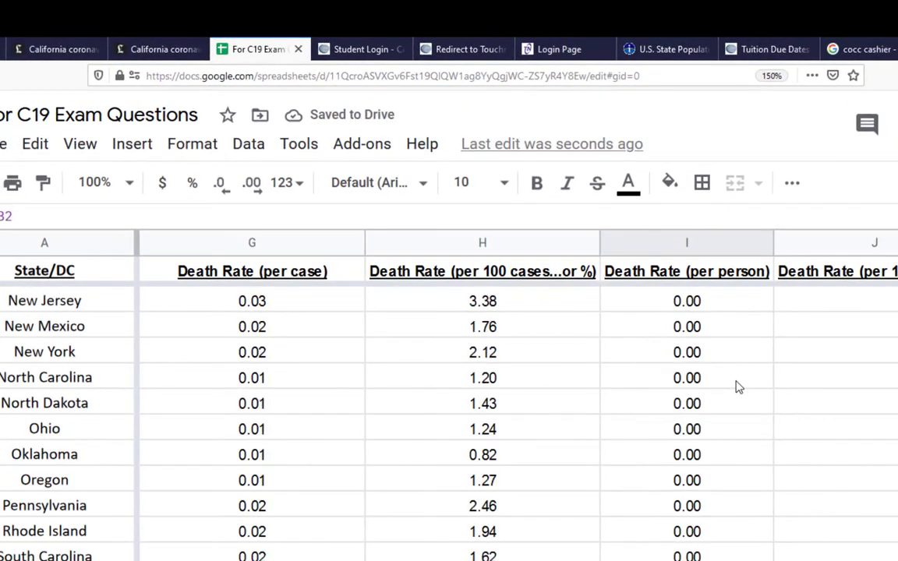
{"action": "scroll", "coordinate": [739, 388], "scroll_direction": "up", "scroll_amount": 15}
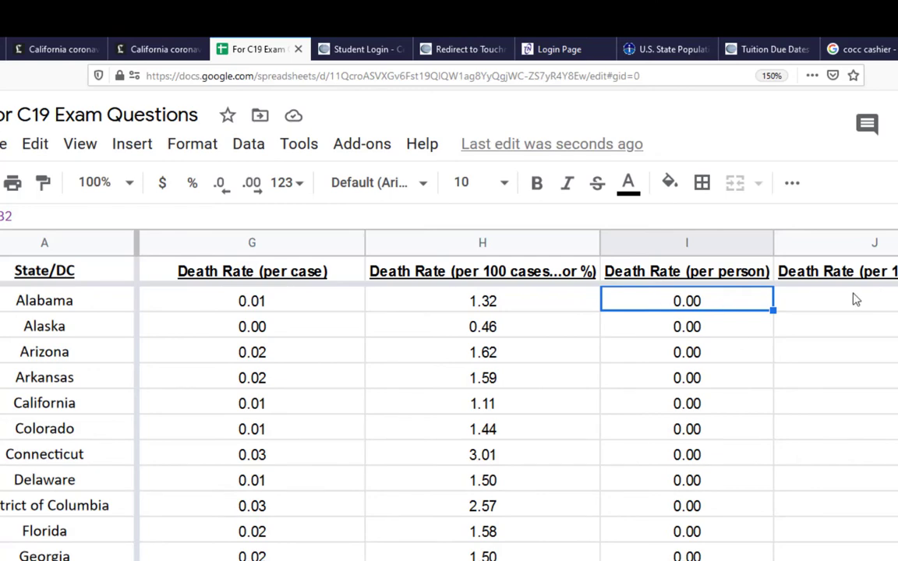
Calculate Alabama's death rate per 100 people in J2 with =I2*100 and fill the formula down column J
{"action": "left_click", "coordinate": [856, 300]}
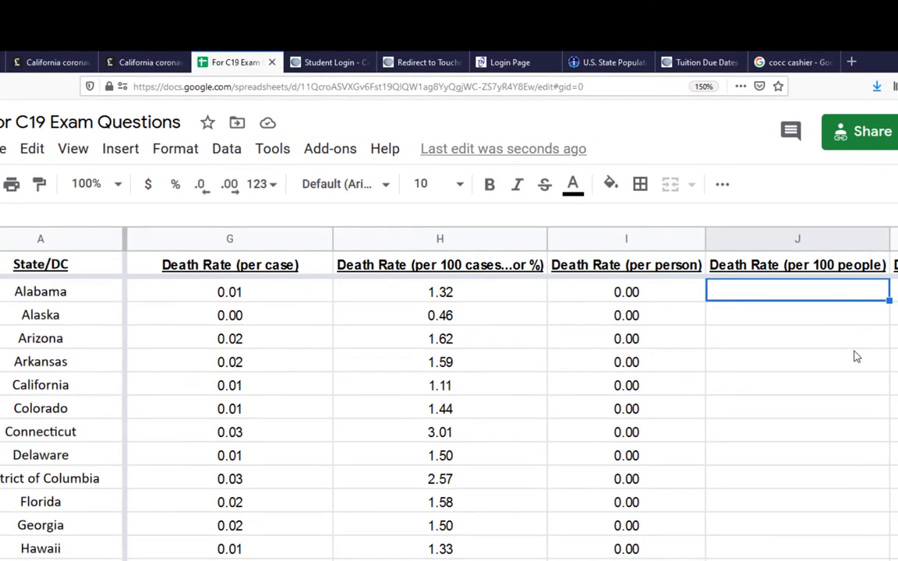
{"action": "type", "text": "="}
{"action": "left_click", "coordinate": [622, 296]}
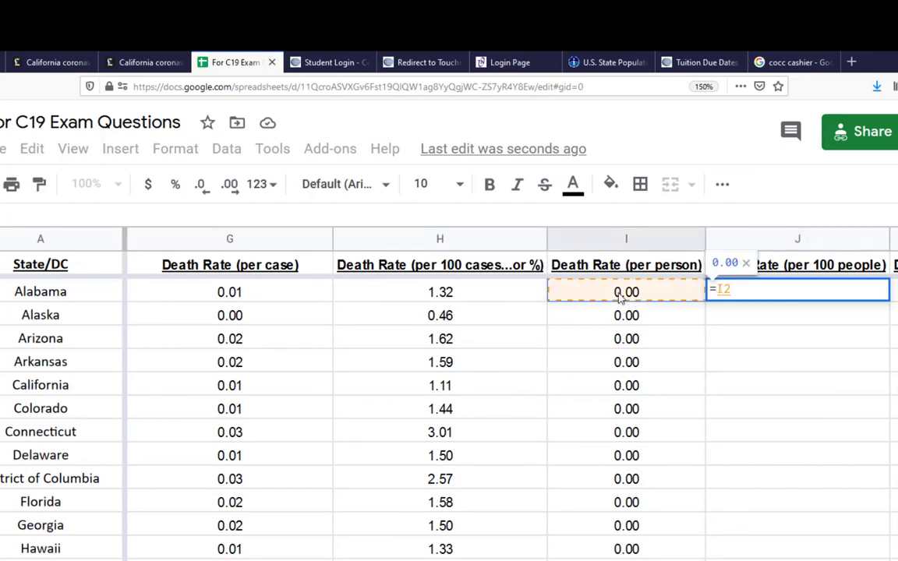
{"action": "type", "text": "*100"}
{"action": "key", "text": "Return"}
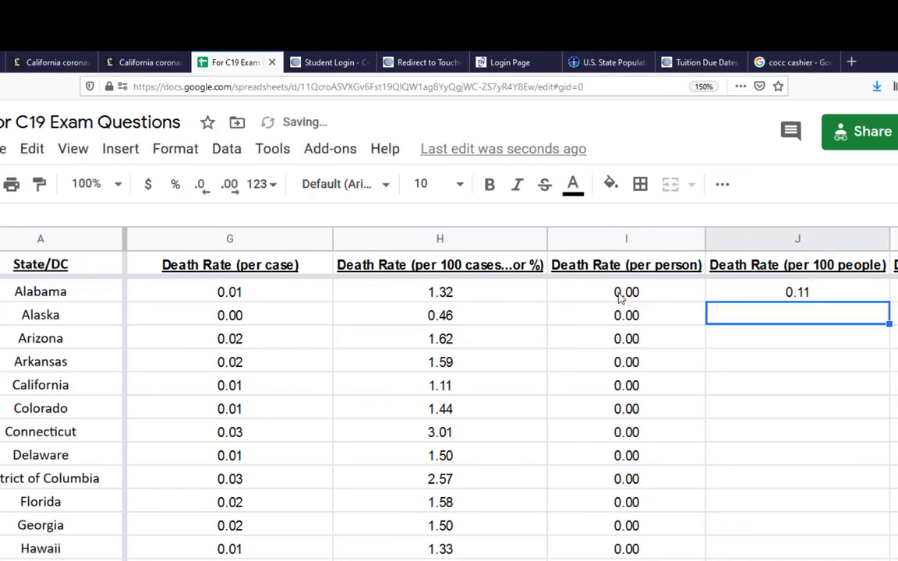
{"action": "left_click", "coordinate": [824, 297]}
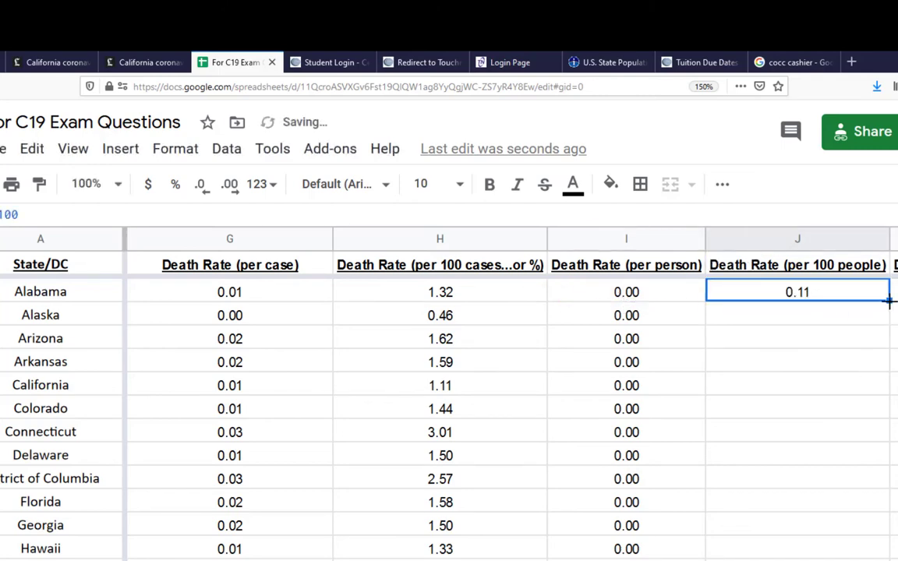
{"action": "double_click", "coordinate": [889, 302]}
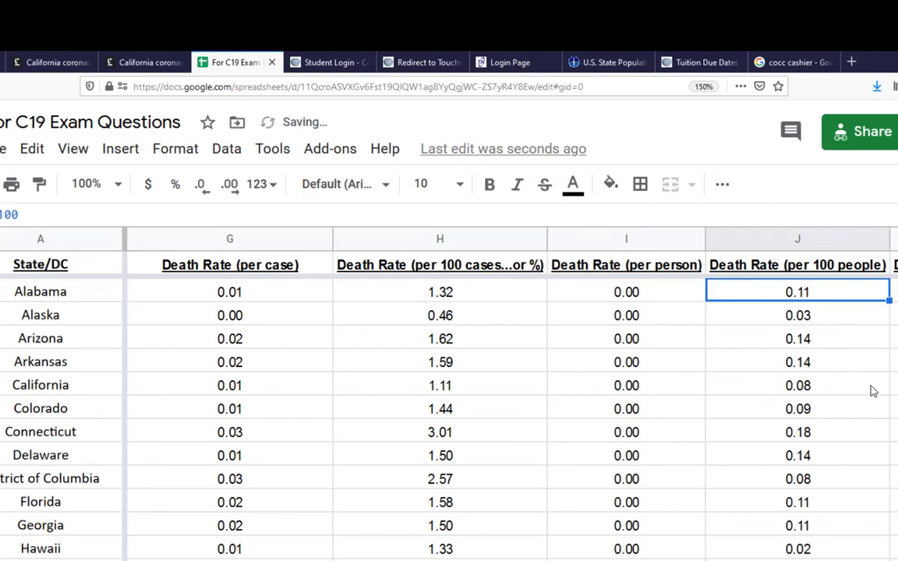
Review the death rates per 100 people for every state, including the All States row
{"action": "scroll", "coordinate": [873, 389], "scroll_direction": "down", "scroll_amount": 2}
{"action": "scroll", "coordinate": [873, 391], "scroll_direction": "down", "scroll_amount": 5}
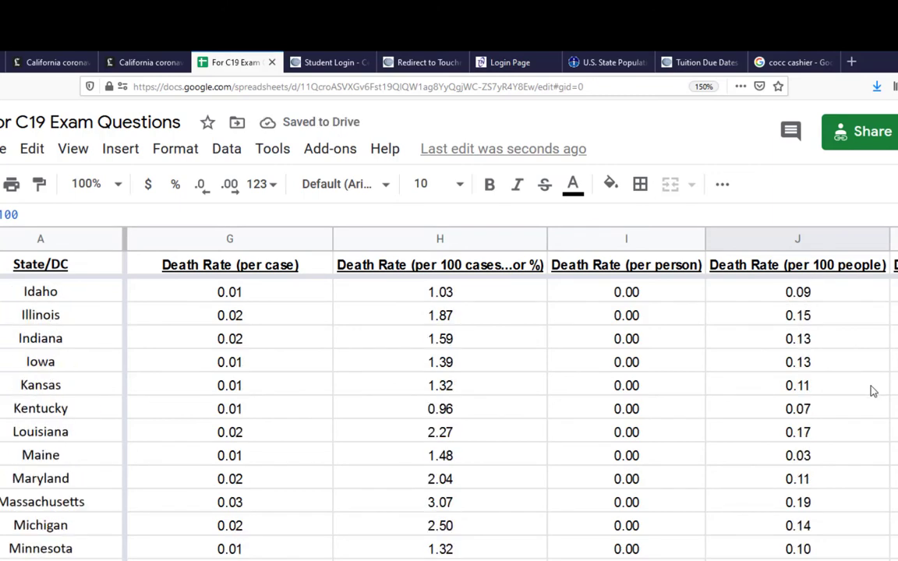
{"action": "scroll", "coordinate": [873, 391], "scroll_direction": "down", "scroll_amount": 1}
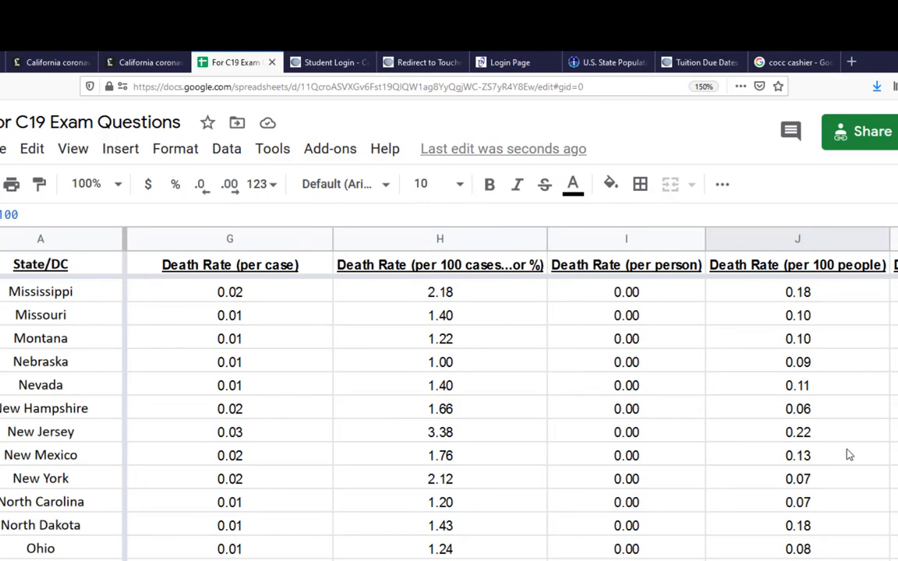
{"action": "scroll", "coordinate": [848, 455], "scroll_direction": "down", "scroll_amount": 5}
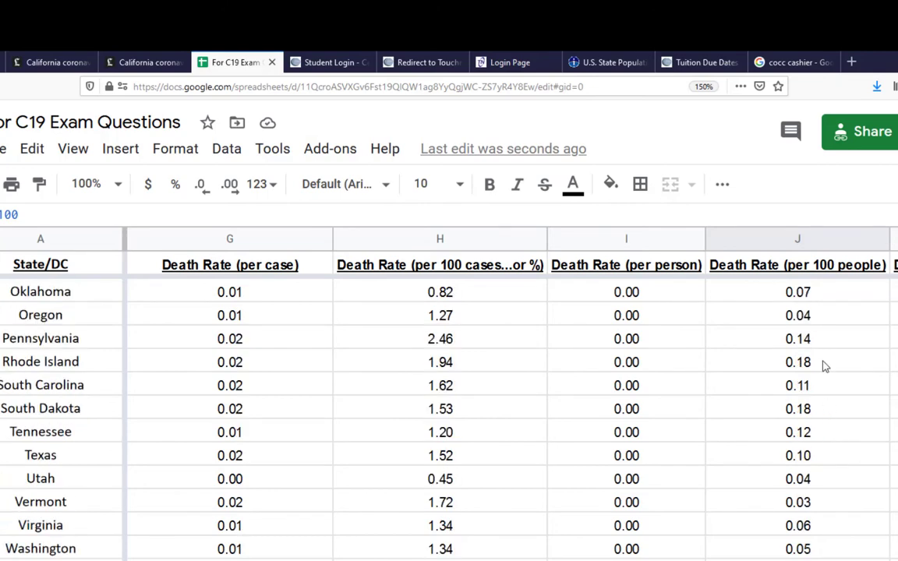
{"action": "scroll", "coordinate": [813, 484], "scroll_direction": "down", "scroll_amount": 1}
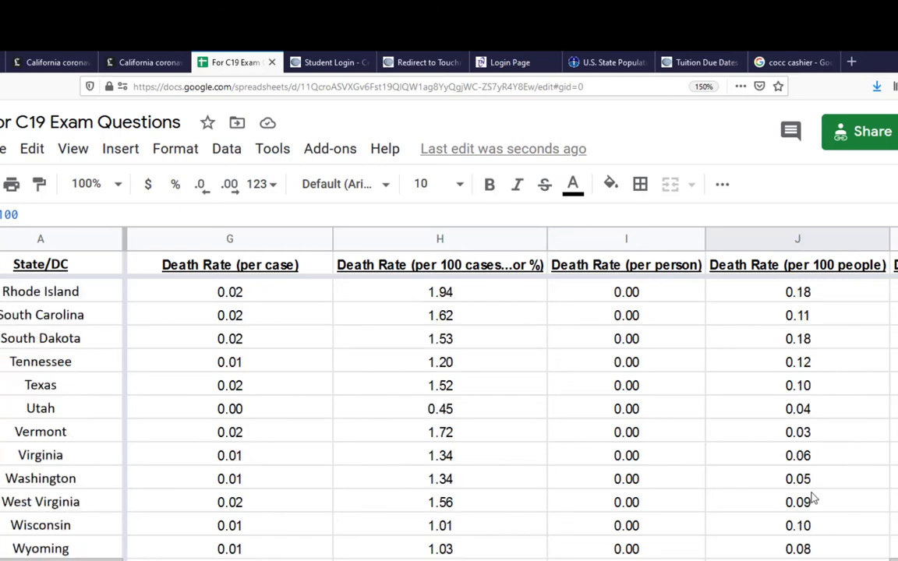
{"action": "scroll", "coordinate": [813, 499], "scroll_direction": "down", "scroll_amount": 1}
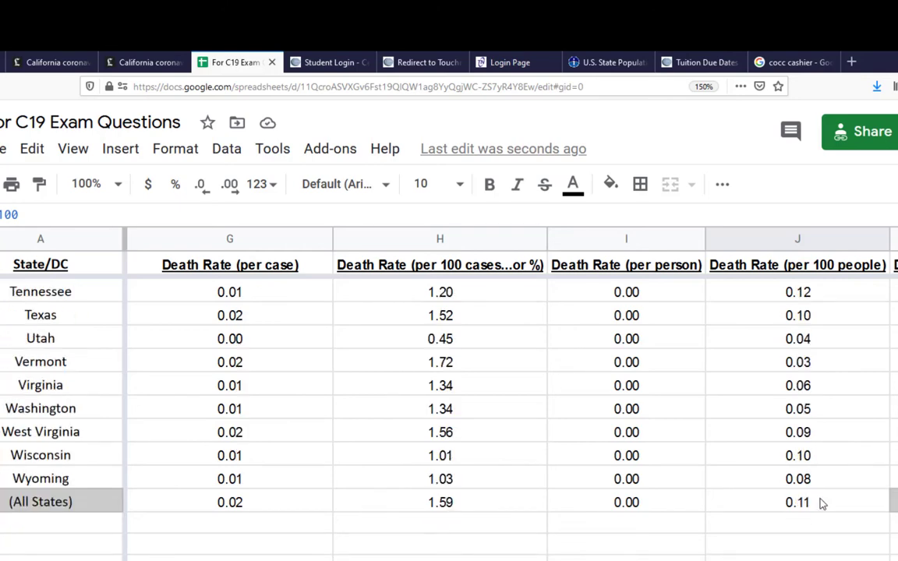
{"action": "scroll", "coordinate": [821, 505], "scroll_direction": "up", "scroll_amount": 14}
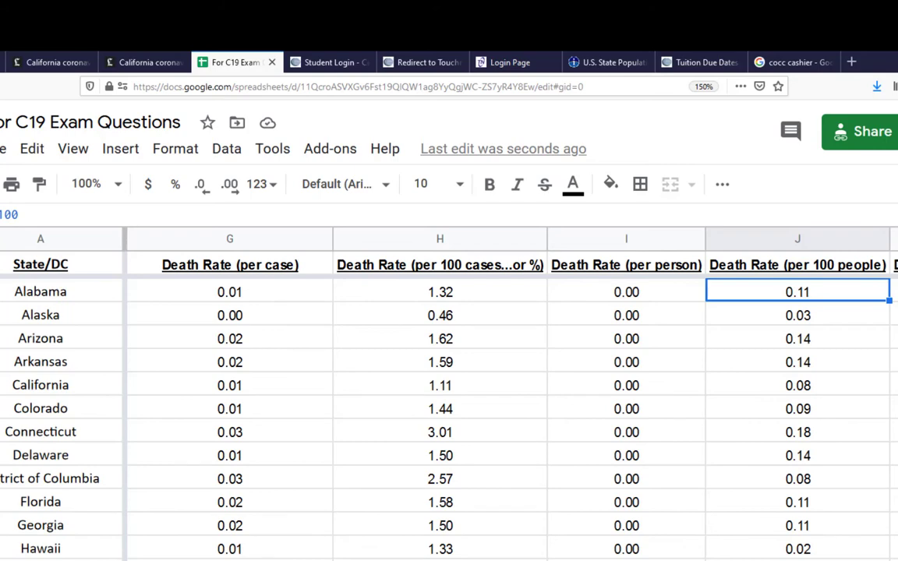
Calculate Alabama's death rate per hundred thousand people in K2 with =I2*100000 and fill the formula down column K
{"action": "scroll", "coordinate": [507, 390], "scroll_direction": "right", "scroll_amount": 4}
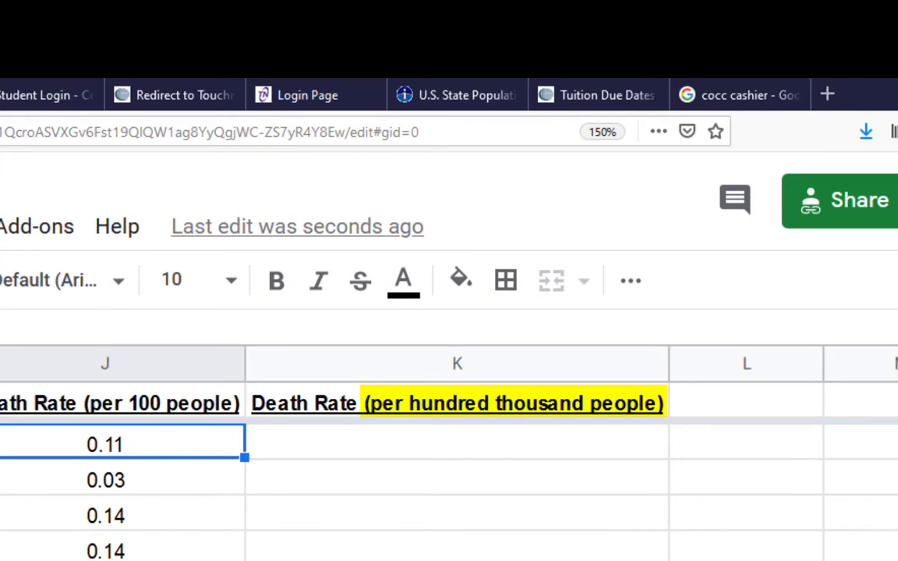
{"action": "key", "text": "Right"}
{"action": "type", "text": "="}
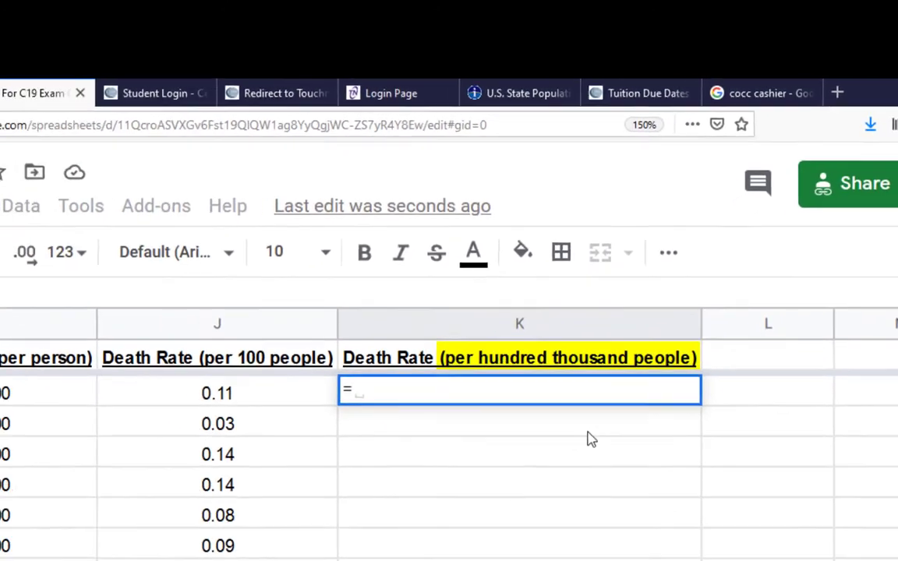
{"action": "left_click", "coordinate": [85, 353]}
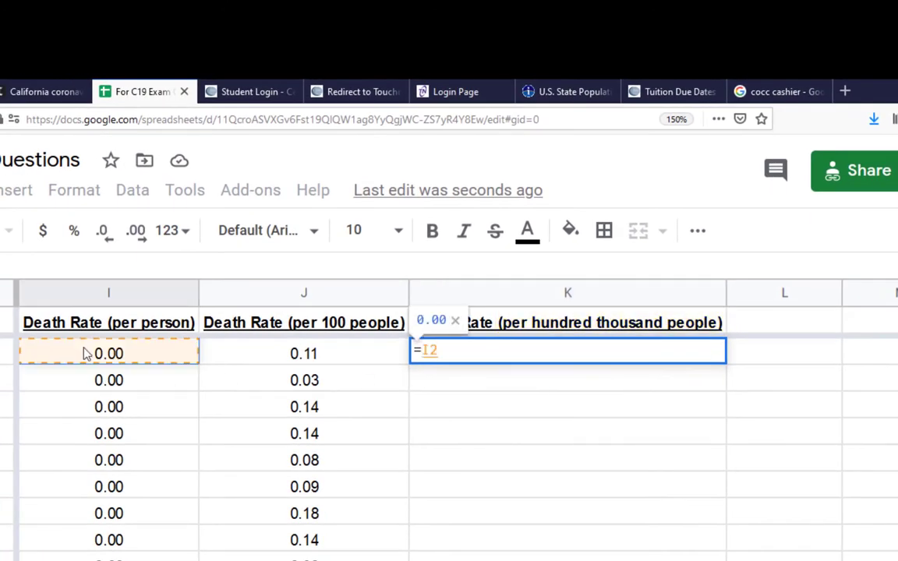
{"action": "type", "text": "*100"}
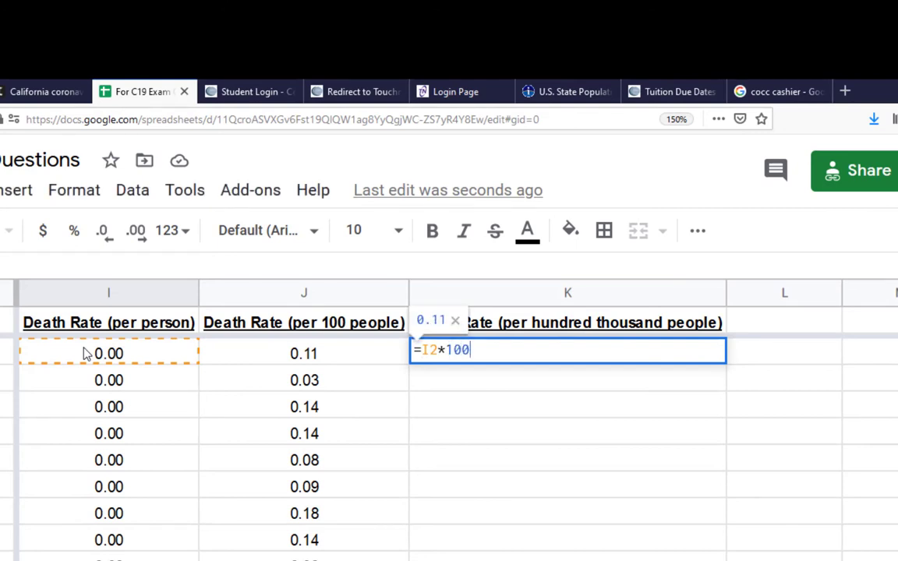
{"action": "type", "text": "000"}
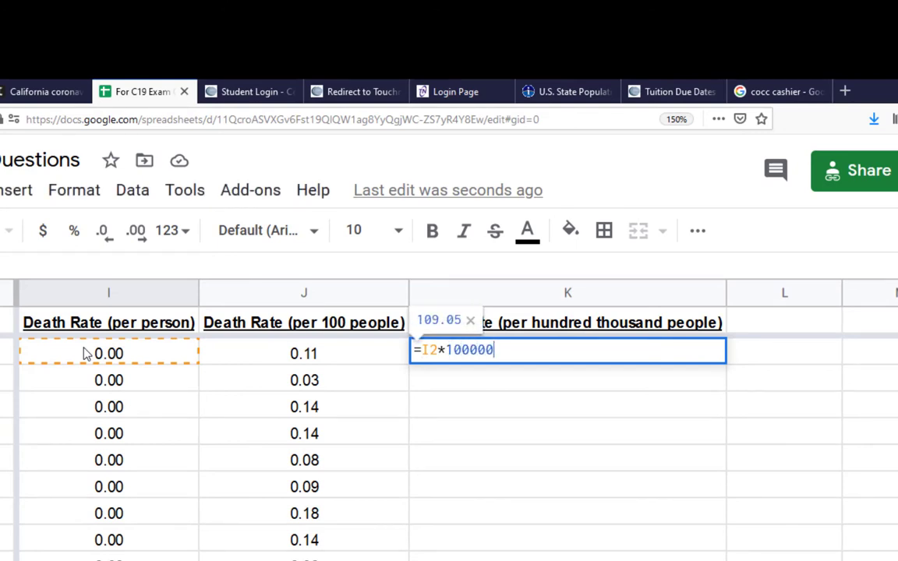
{"action": "key", "text": "Return"}
{"action": "left_click", "coordinate": [585, 355]}
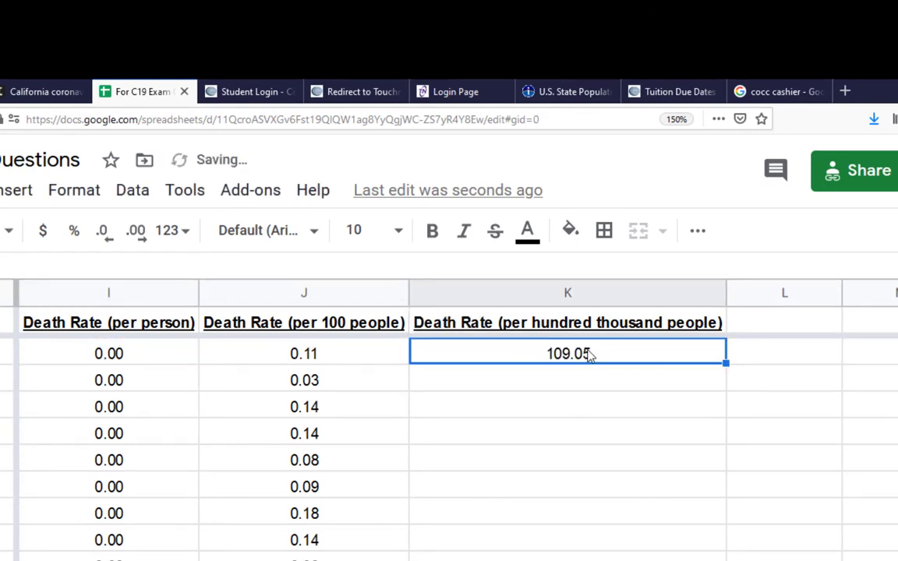
{"action": "double_click", "coordinate": [725, 363]}
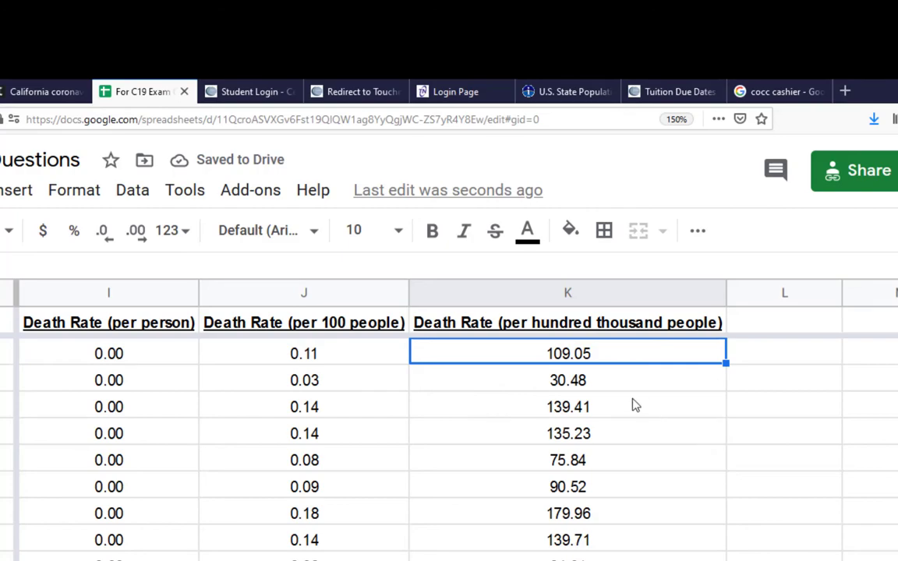
Display the death rates per hundred thousand people in column K, from Alabama through All States, without decimal places
{"action": "left_click_drag", "start_coordinate": [597, 357], "coordinate": [557, 463]}
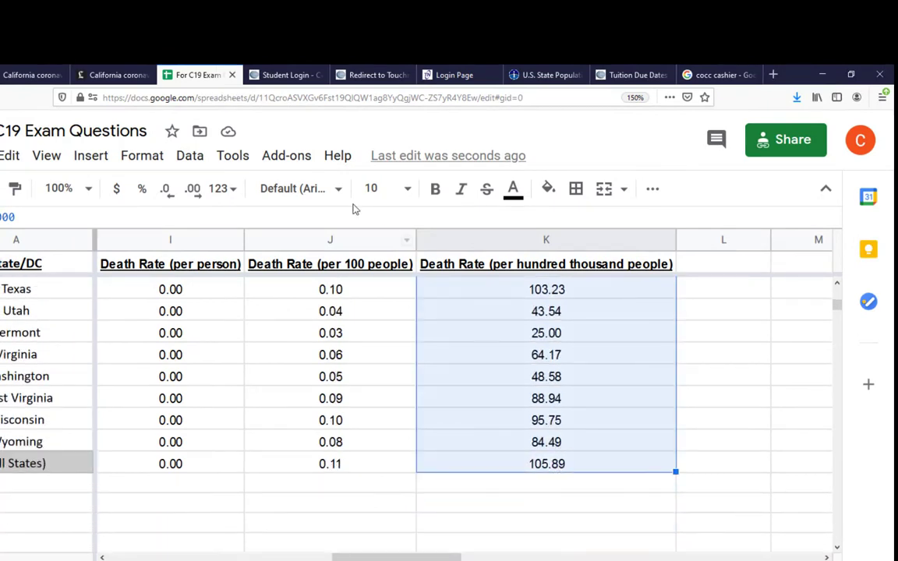
{"action": "left_click", "coordinate": [169, 190]}
{"action": "left_click", "coordinate": [169, 189]}
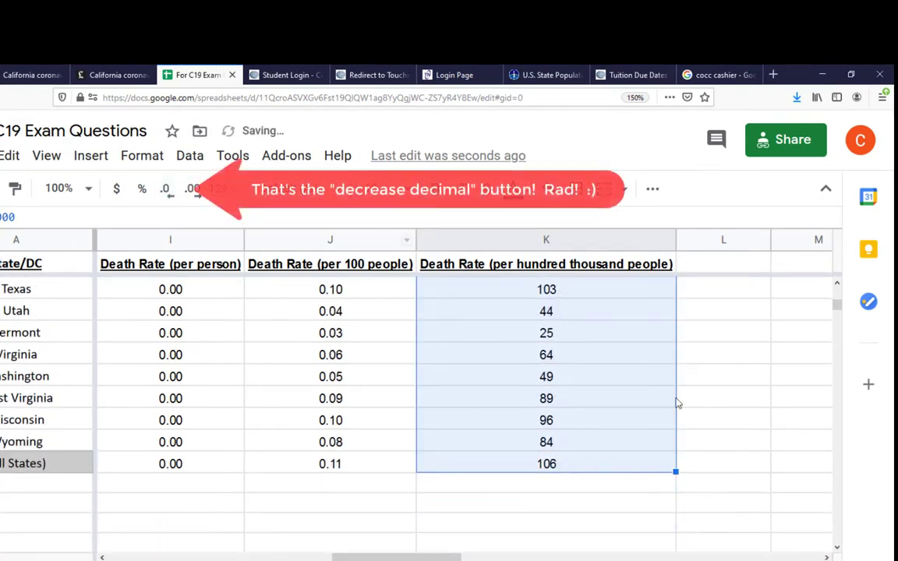
{"action": "left_click", "coordinate": [586, 466]}
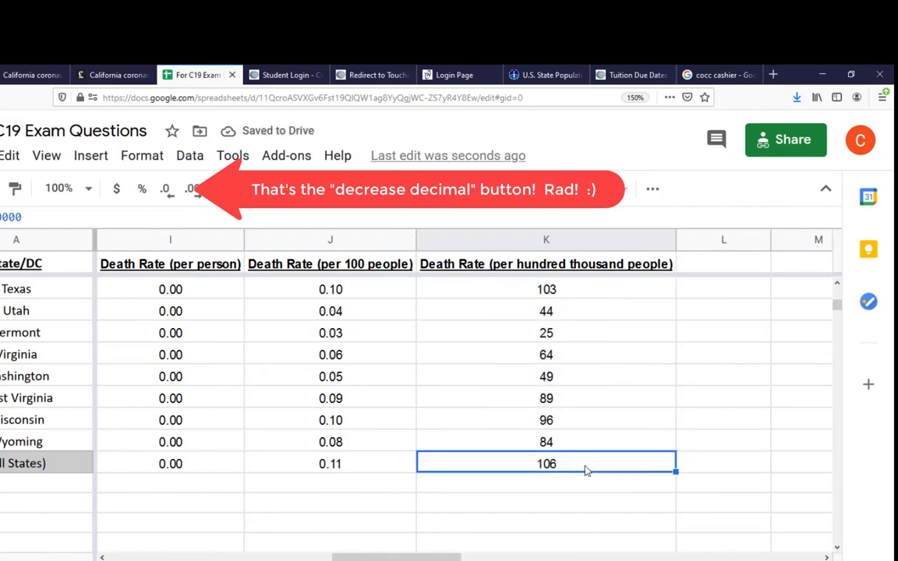
Try shading the All States rate cells in columns E through K with light gray 1
{"action": "left_click_drag", "start_coordinate": [615, 467], "coordinate": [369, 469]}
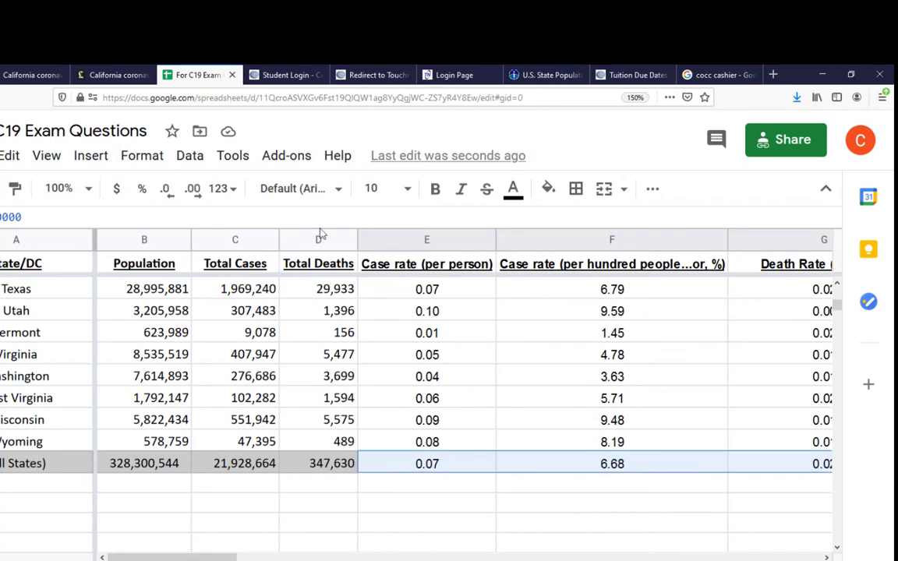
{"action": "left_click", "coordinate": [550, 194]}
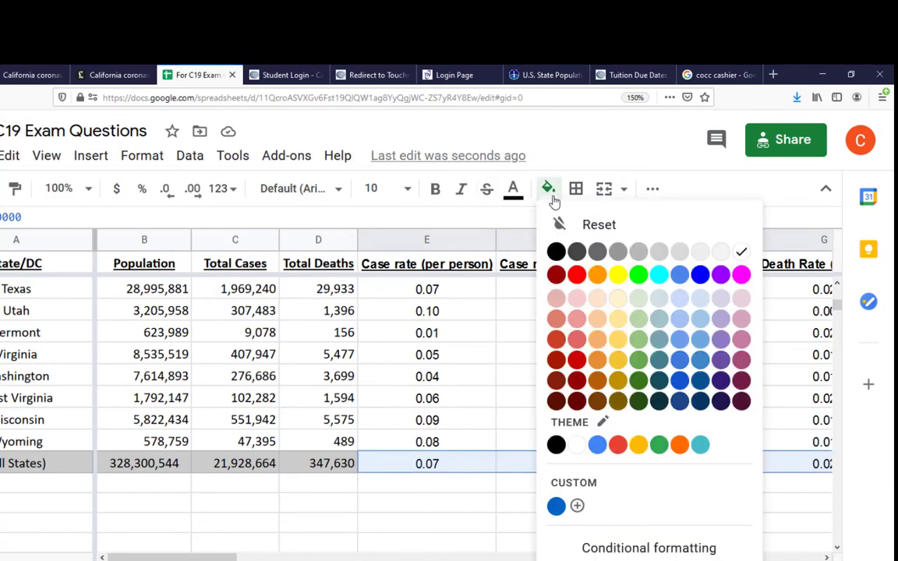
{"action": "left_click", "coordinate": [680, 251]}
{"action": "left_click", "coordinate": [453, 464]}
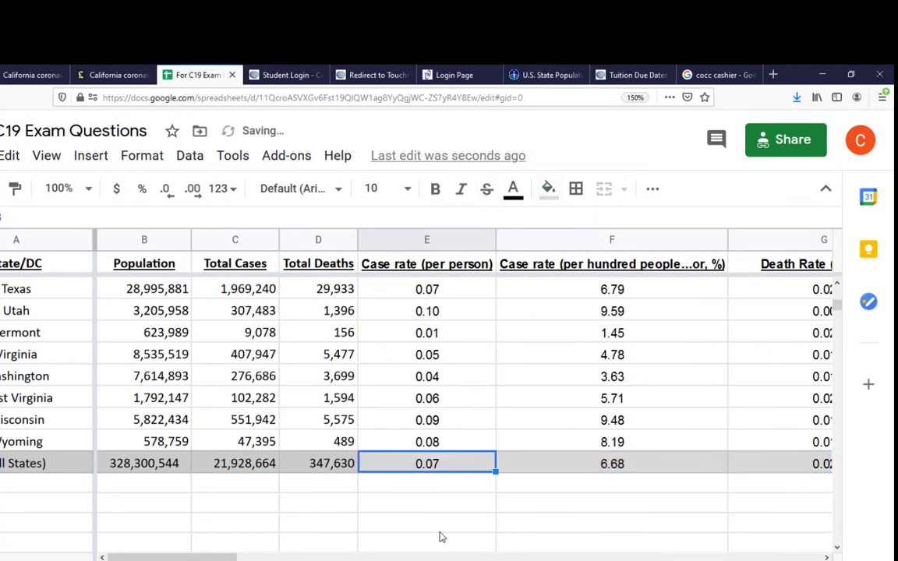
Fill the All States rate cells in columns E through K with the gray that matches the row's other cells
{"action": "mouse_move", "coordinate": [400, 463]}
{"action": "left_mouse_down"}
{"action": "mouse_move", "coordinate": [838, 467]}
{"action": "mouse_move", "coordinate": [634, 462]}
{"action": "left_mouse_up"}
{"action": "left_click", "coordinate": [549, 189]}
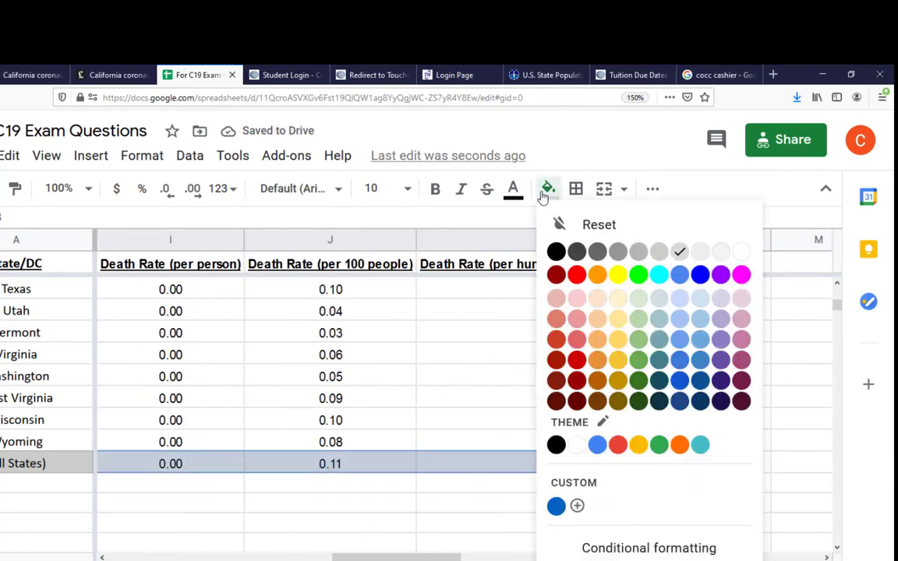
{"action": "left_click", "coordinate": [662, 251]}
{"action": "left_click", "coordinate": [493, 526]}
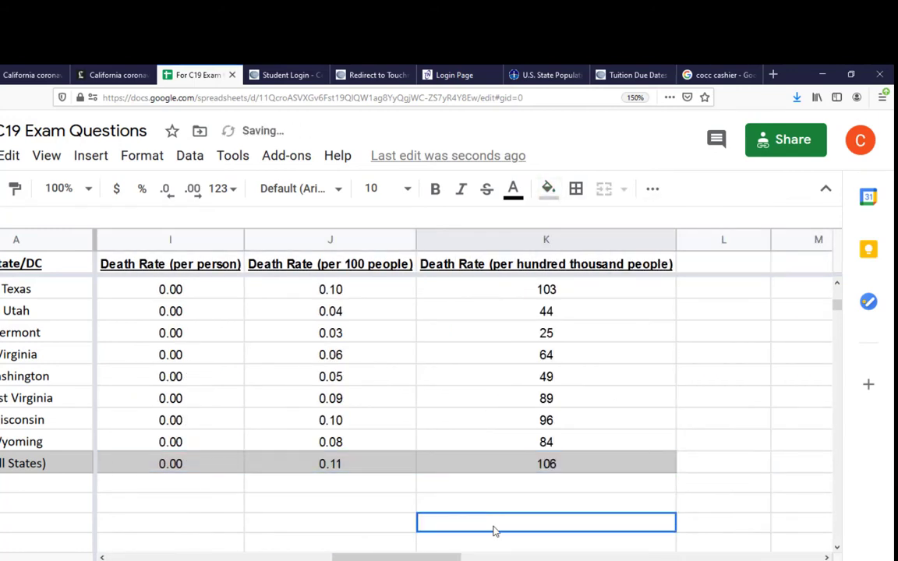
Examine the All States death rate per hundred thousand people and Alabama's death rates per 100 and per hundred thousand people
{"action": "left_click", "coordinate": [536, 468]}
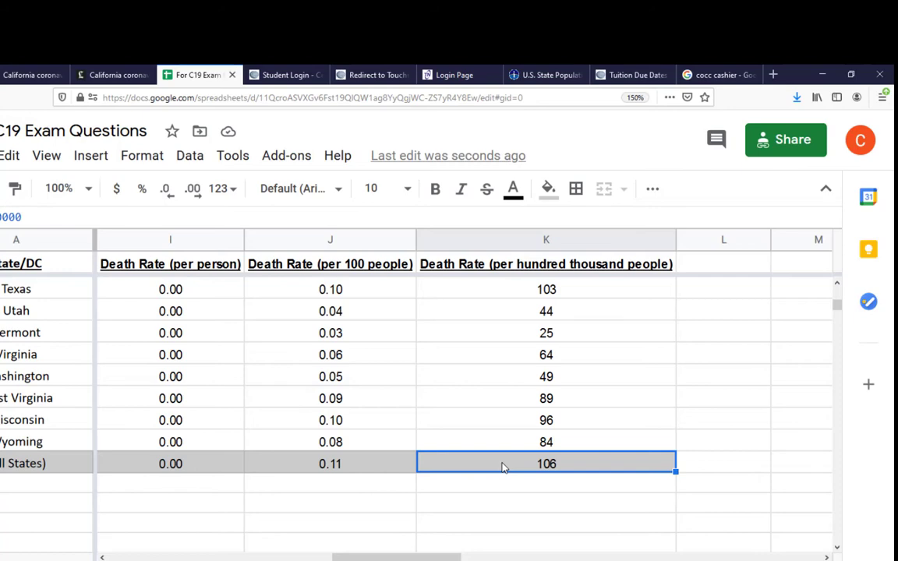
{"action": "scroll", "coordinate": [503, 467], "scroll_direction": "up", "scroll_amount": 15}
{"action": "left_click", "coordinate": [362, 292]}
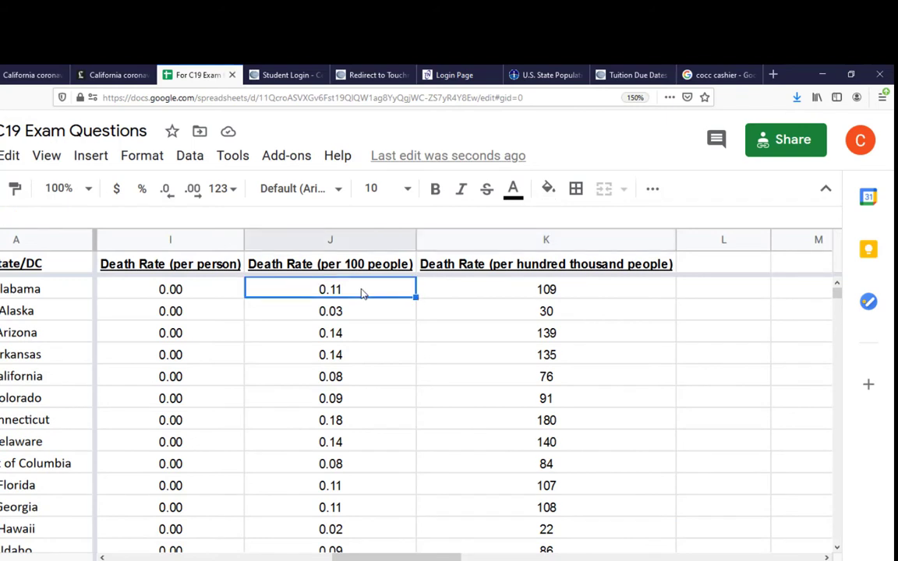
{"action": "left_click", "coordinate": [563, 297]}
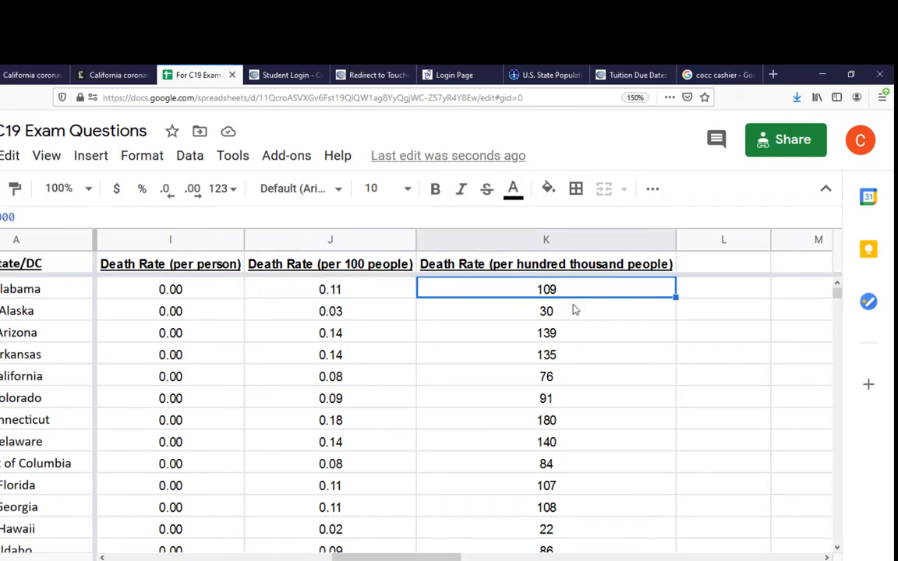